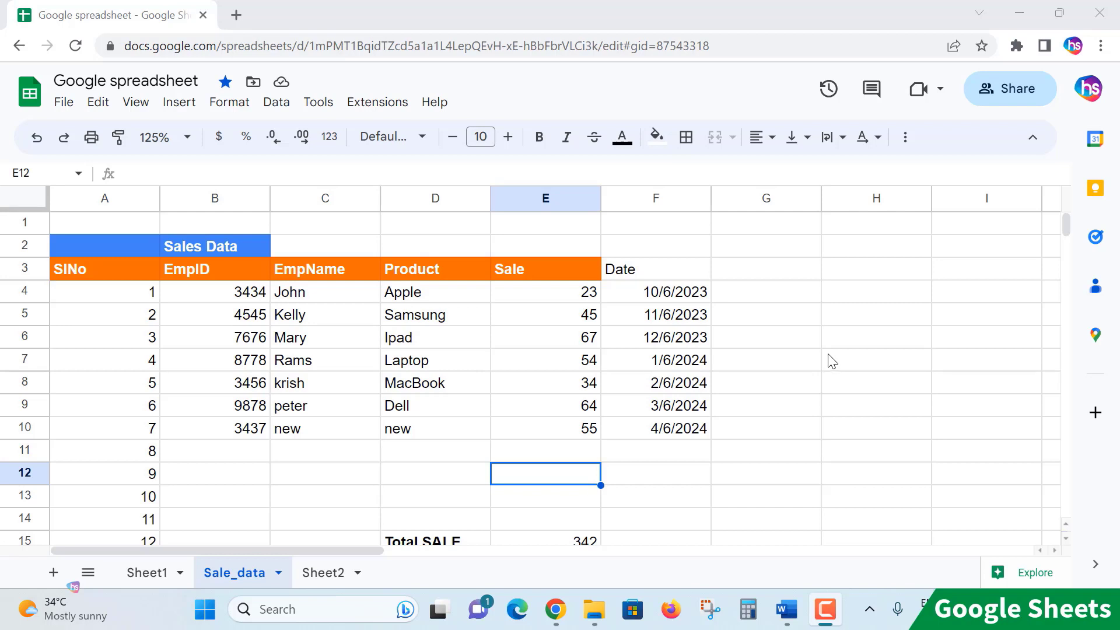
Step: Delete rows 11 to 14, which lie between the last sales record and the Total SALE row
{"action": "scroll", "coordinate": [840, 352], "scroll_direction": "down", "scroll_amount": 1}
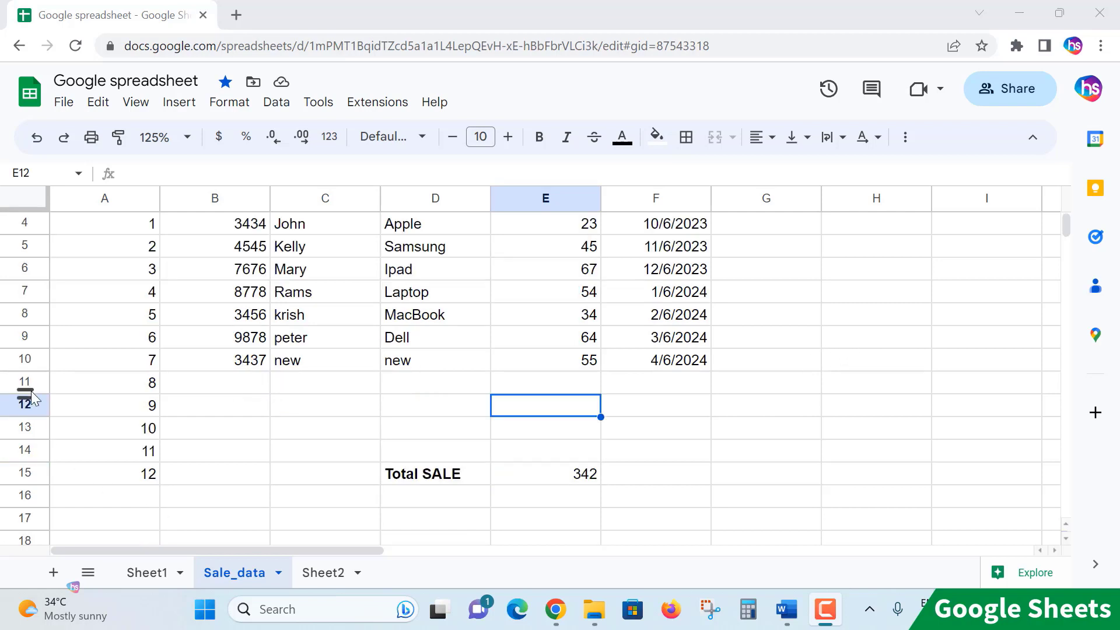
{"action": "left_click_drag", "start_coordinate": [31, 385], "coordinate": [19, 449]}
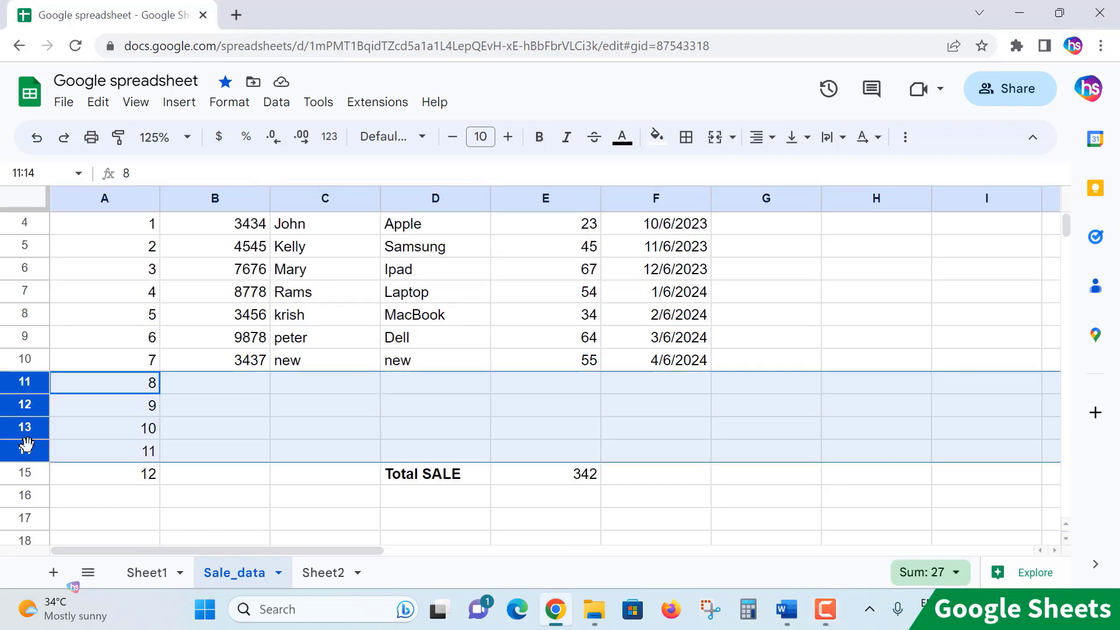
{"action": "right_click", "coordinate": [18, 406]}
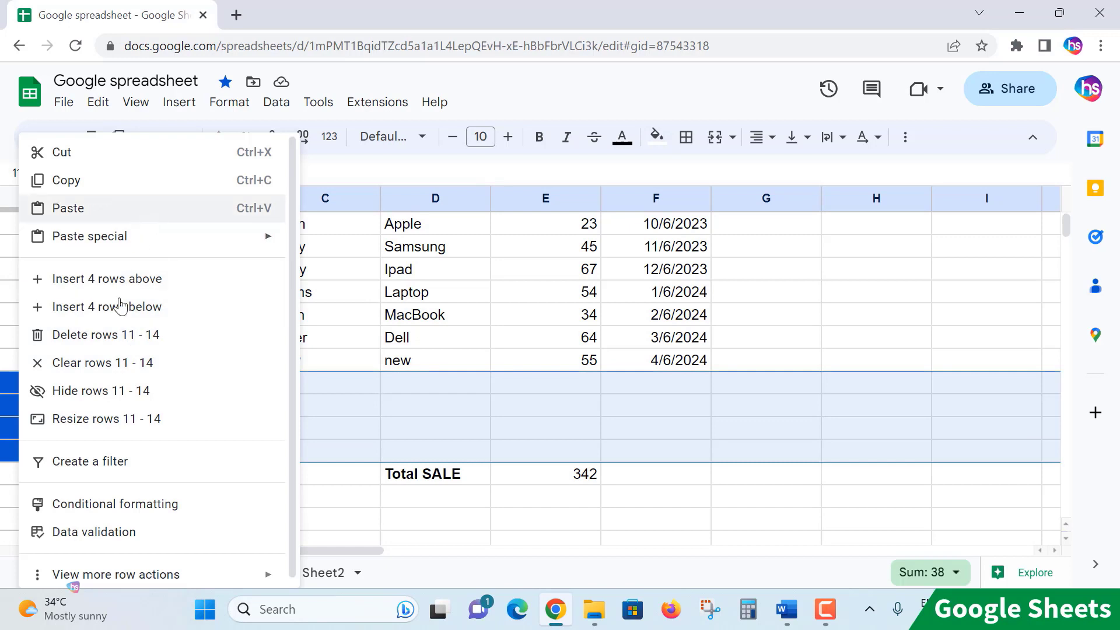
{"action": "left_click", "coordinate": [76, 343]}
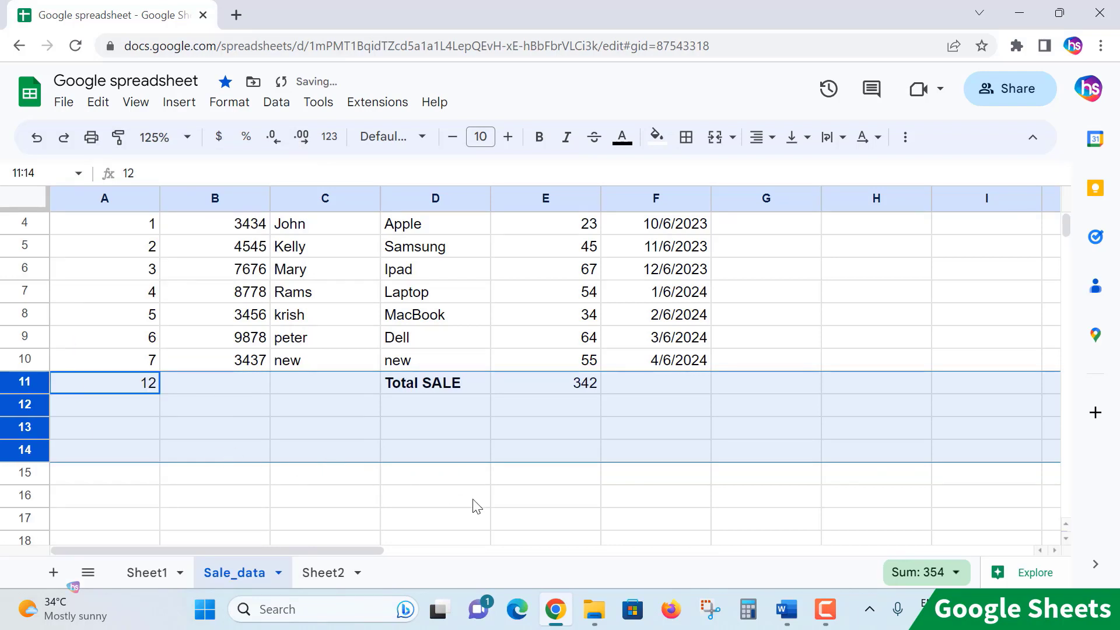
{"action": "left_click", "coordinate": [584, 431]}
{"action": "left_click", "coordinate": [421, 427]}
{"action": "left_click", "coordinate": [152, 385]}
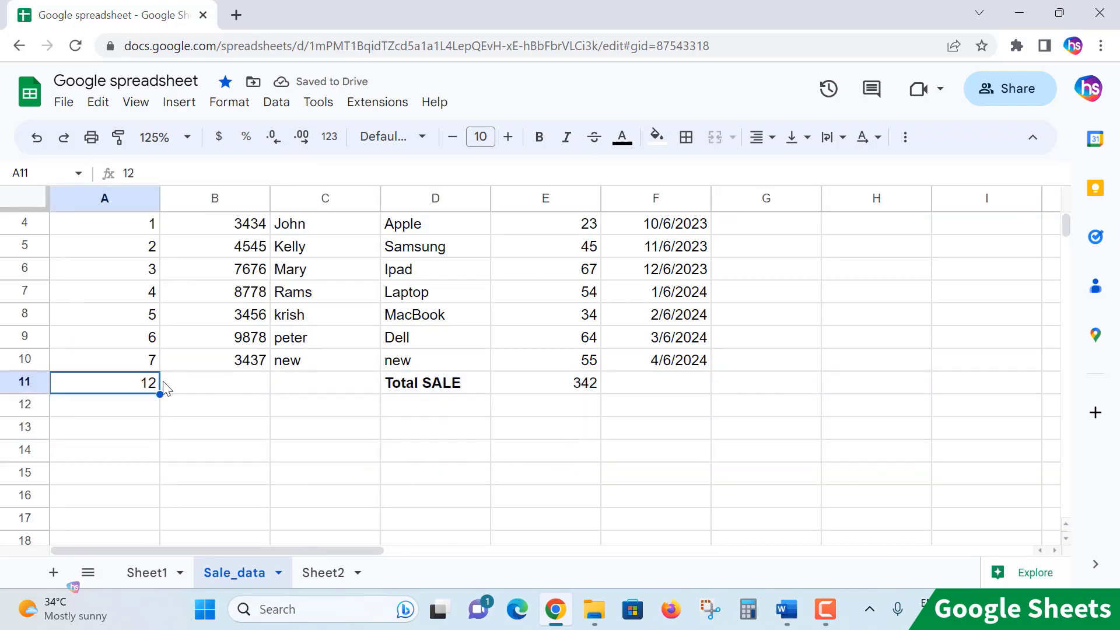
{"action": "left_click", "coordinate": [244, 389]}
Step: Copy the sales table from the SlNo header through the Total SALE row, range A3:F11
{"action": "scroll", "coordinate": [537, 432], "scroll_direction": "up", "scroll_amount": 1}
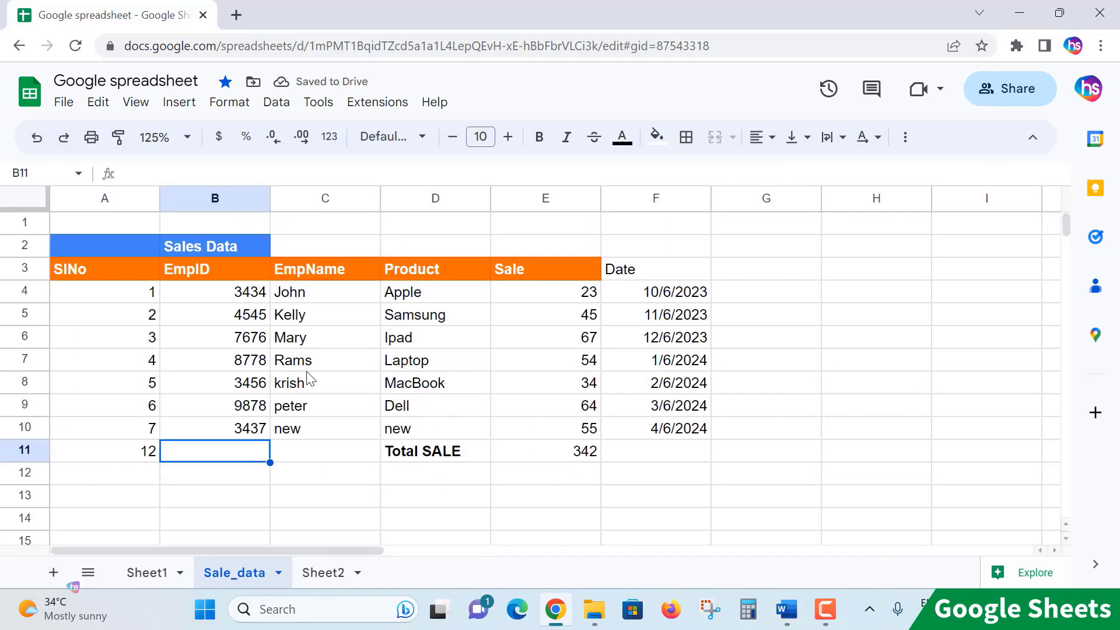
{"action": "left_click", "coordinate": [120, 271]}
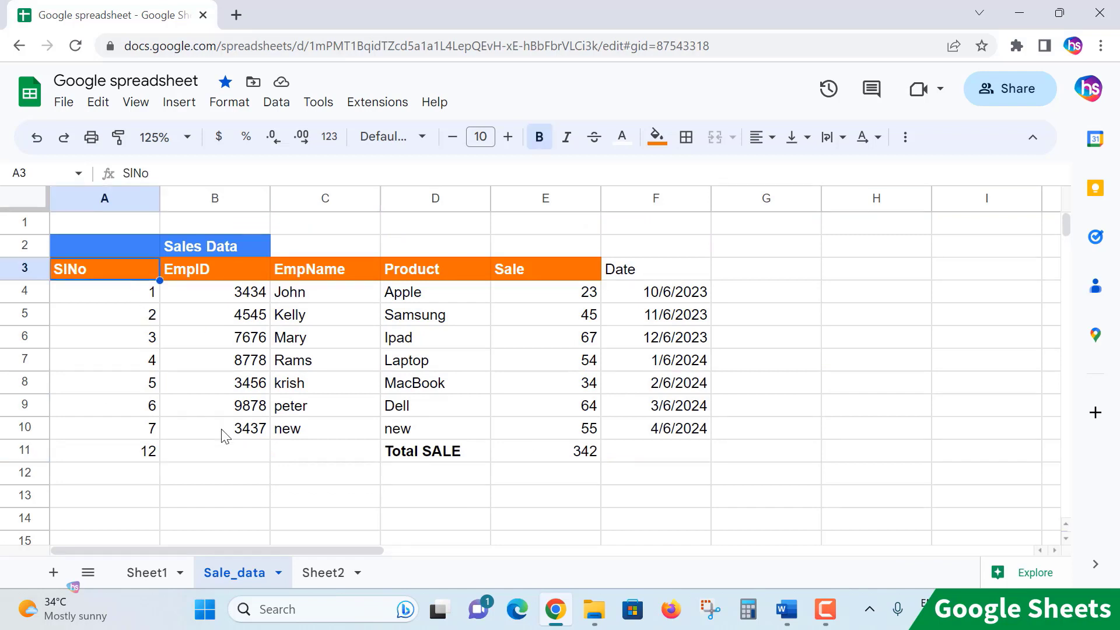
{"action": "left_click", "coordinate": [704, 454], "text": "shift"}
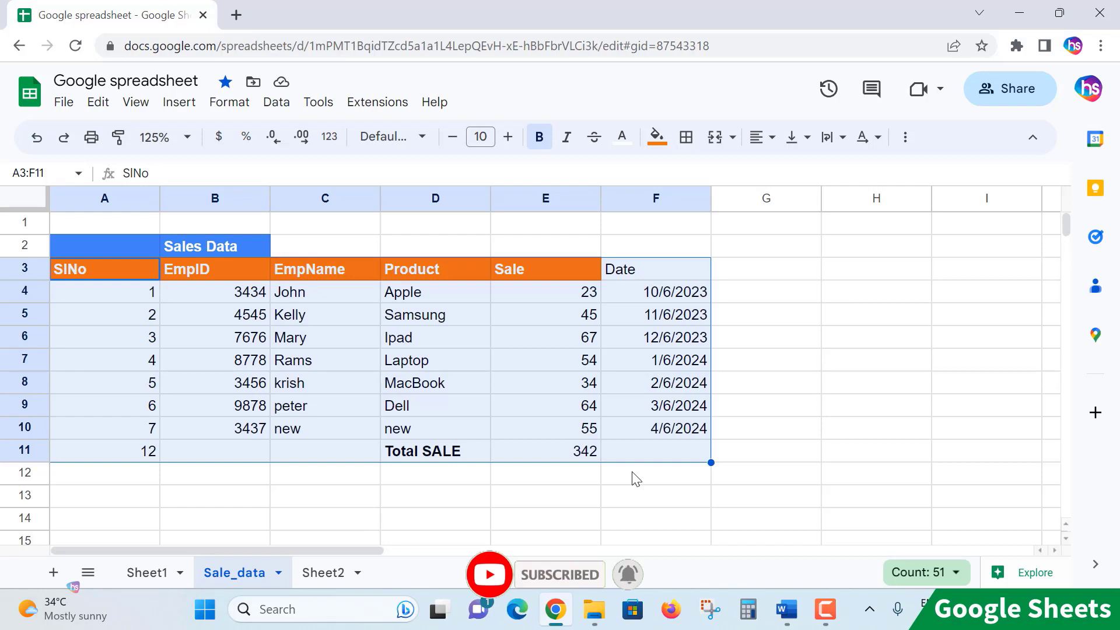
{"action": "right_click", "coordinate": [349, 339]}
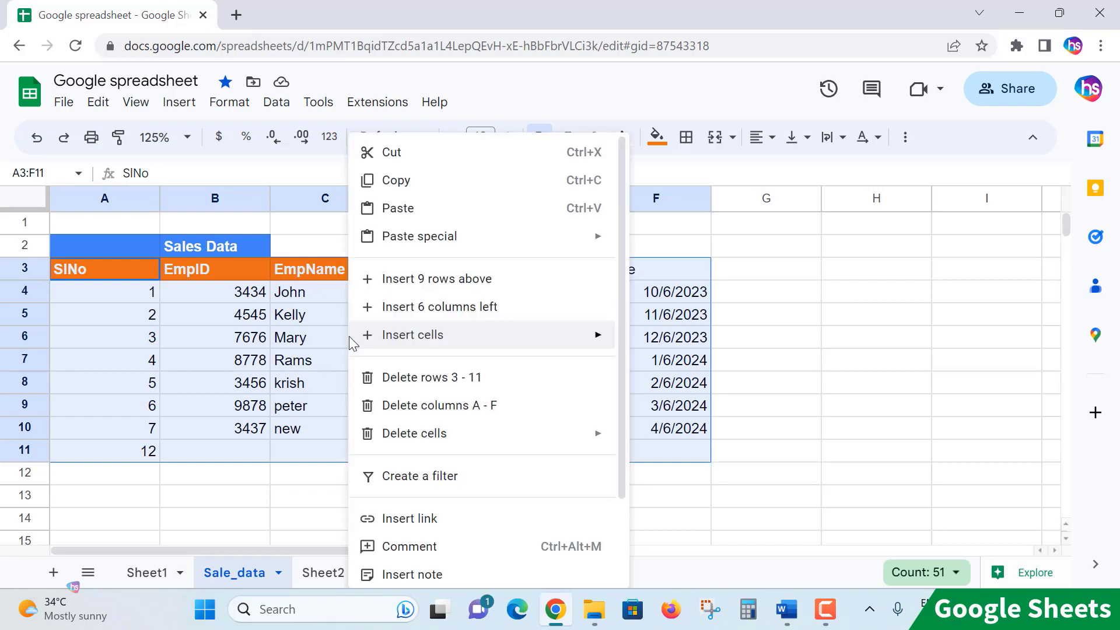
{"action": "left_click", "coordinate": [438, 185]}
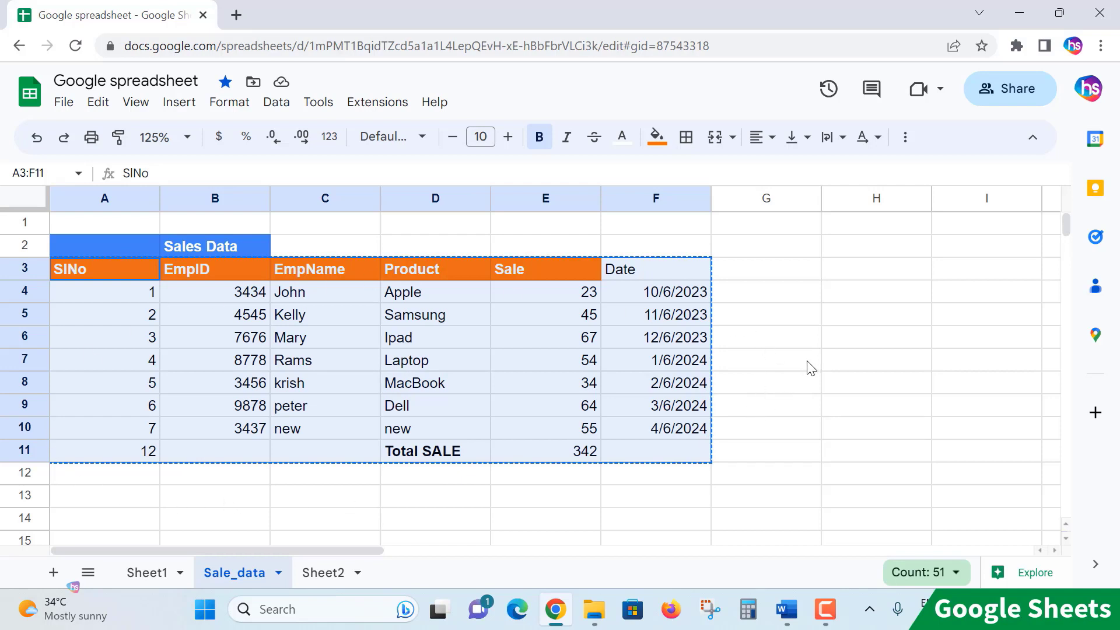
Step: Paste only the formatting of the copied sales table at cell A15
{"action": "scroll", "coordinate": [503, 388], "scroll_direction": "down", "scroll_amount": 3}
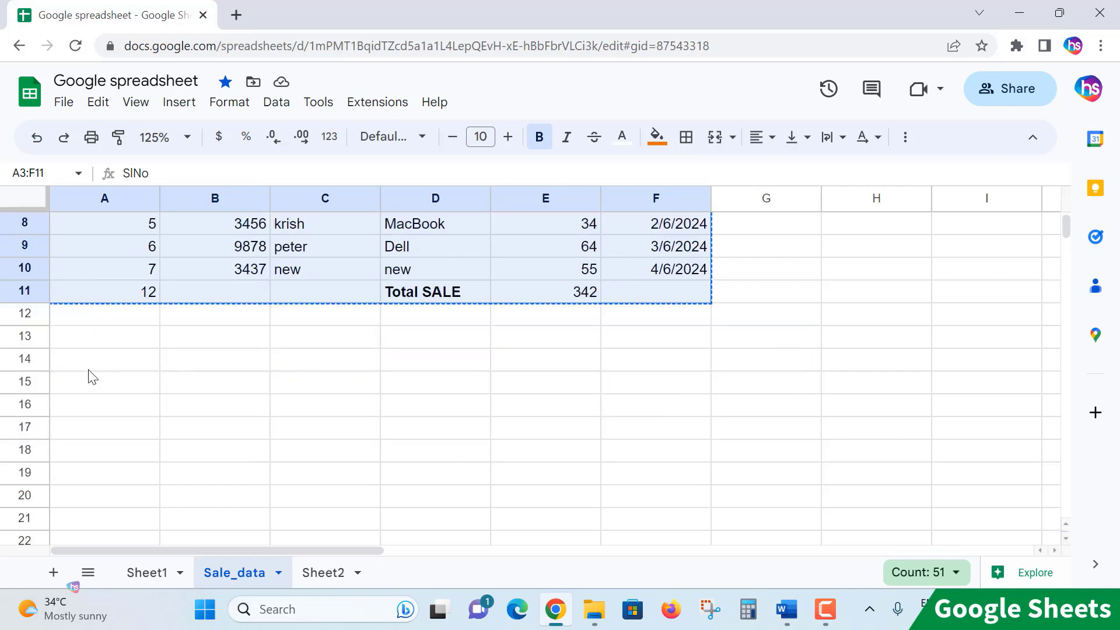
{"action": "left_click", "coordinate": [96, 389]}
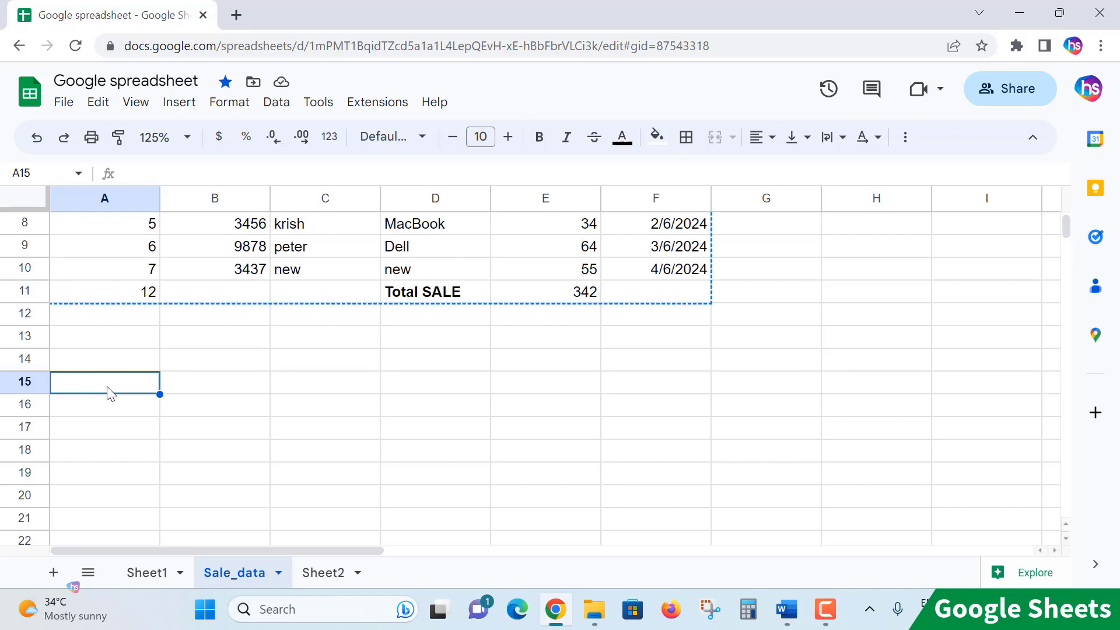
{"action": "right_click", "coordinate": [111, 393]}
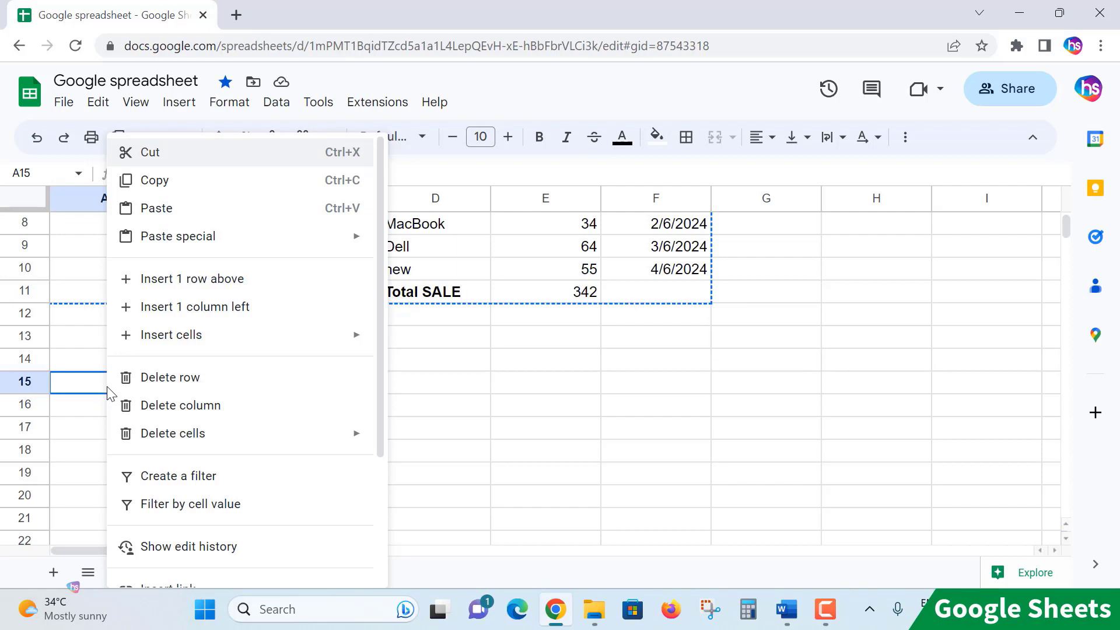
{"action": "scroll", "coordinate": [456, 377], "scroll_direction": "up", "scroll_amount": 3}
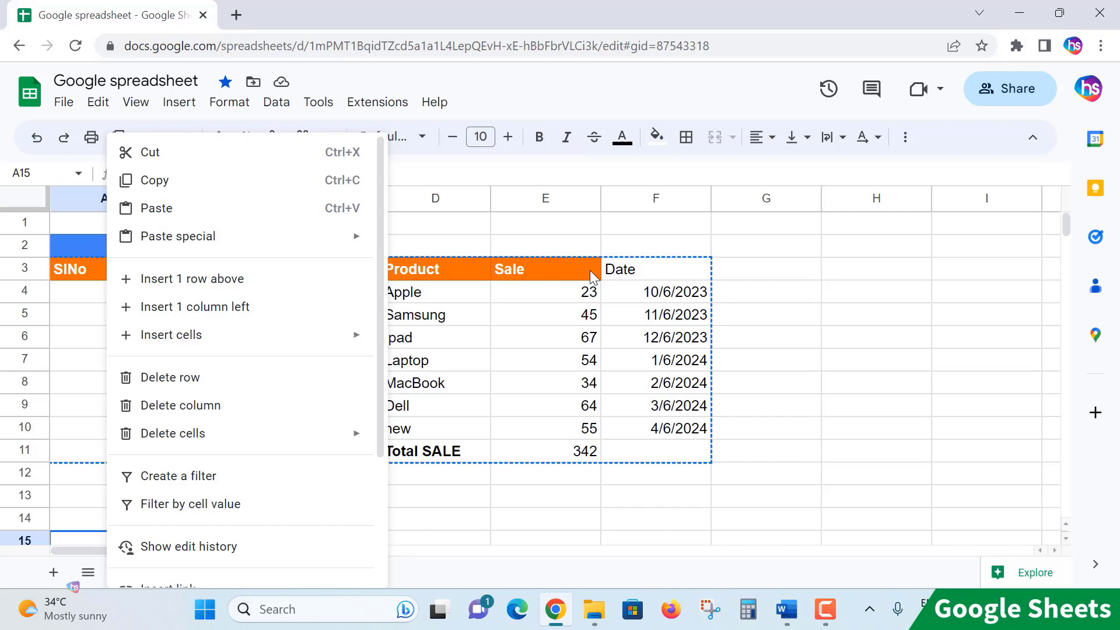
{"action": "left_click", "coordinate": [87, 499]}
{"action": "scroll", "coordinate": [160, 478], "scroll_direction": "down", "scroll_amount": 3}
{"action": "left_click", "coordinate": [110, 382]}
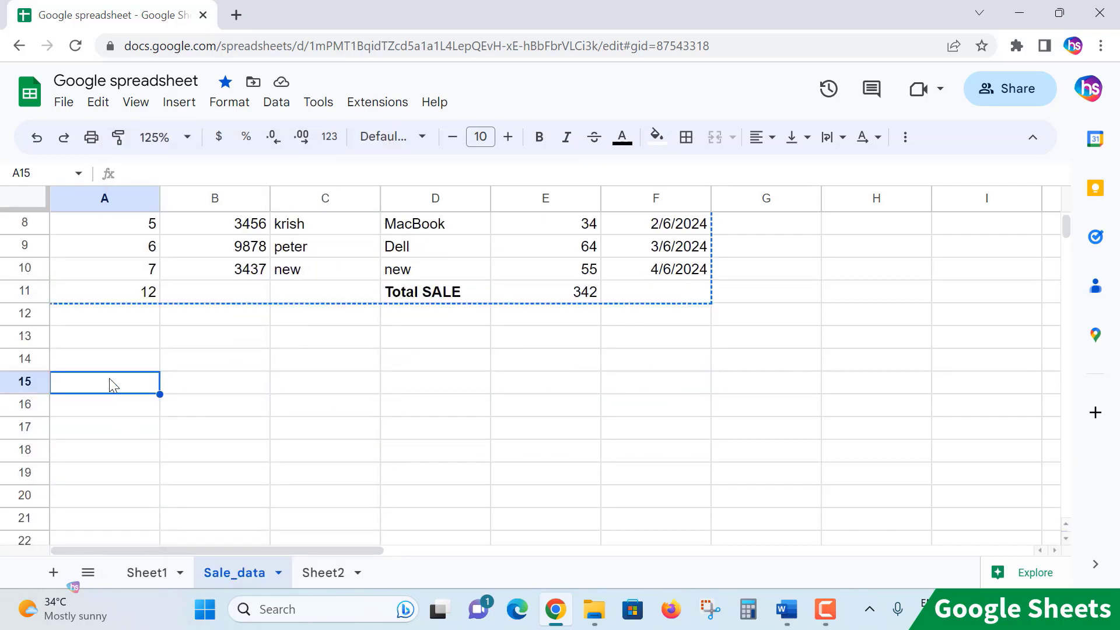
{"action": "right_click", "coordinate": [110, 381]}
{"action": "mouse_move", "coordinate": [222, 242]}
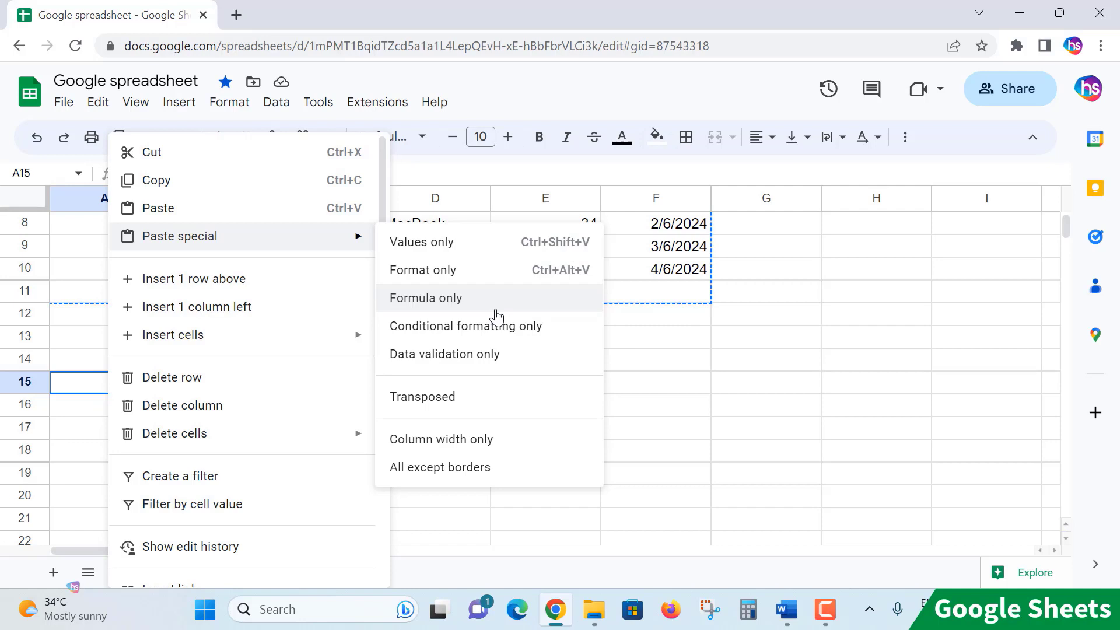
{"action": "left_click", "coordinate": [418, 270]}
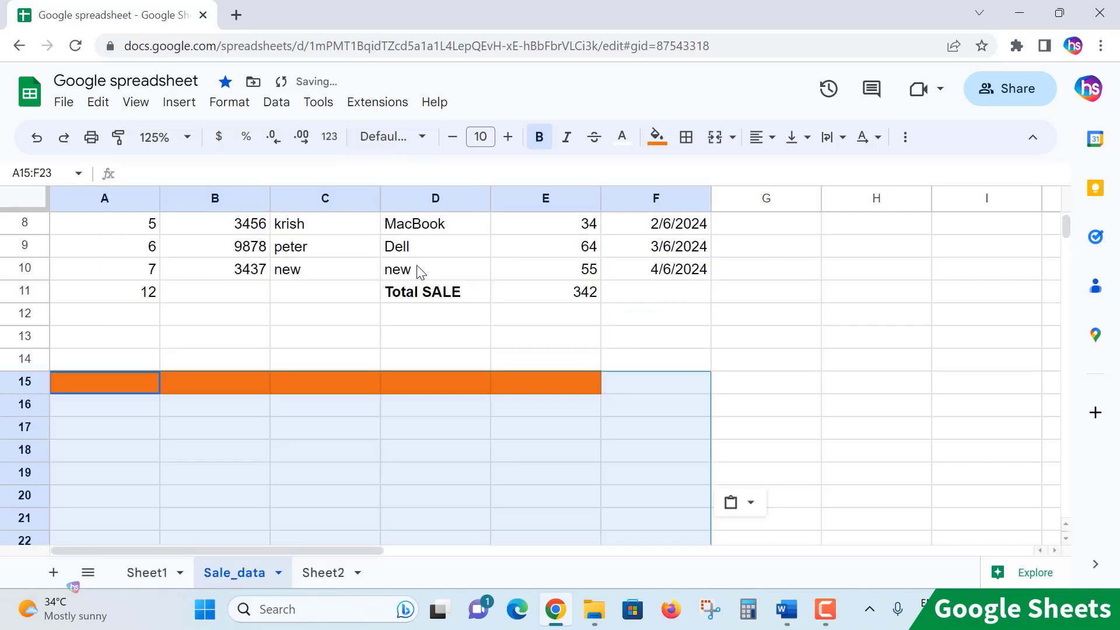
Step: Undo the format-only paste below the sales table
{"action": "scroll", "coordinate": [586, 466], "scroll_direction": "down", "scroll_amount": 1}
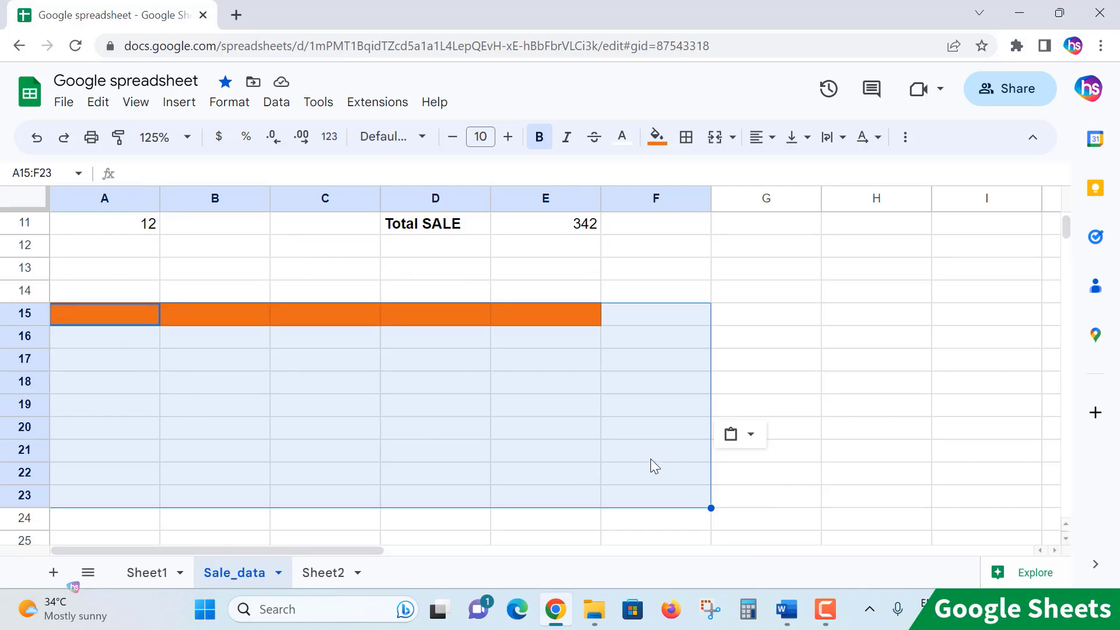
{"action": "key", "text": "ctrl+z"}
{"action": "scroll", "coordinate": [291, 408], "scroll_direction": "up", "scroll_amount": 2}
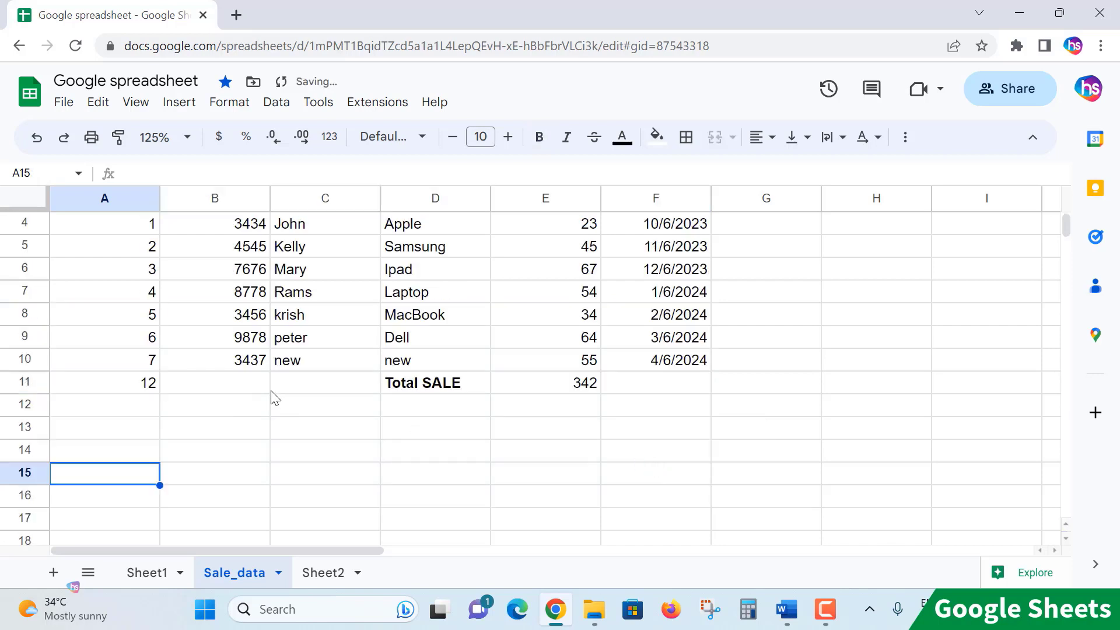
Step: Select the original sales table A3:F11 again and copy it
{"action": "scroll", "coordinate": [271, 391], "scroll_direction": "up", "scroll_amount": 1}
{"action": "left_click", "coordinate": [105, 268]}
{"action": "left_click", "coordinate": [639, 446], "text": "shift"}
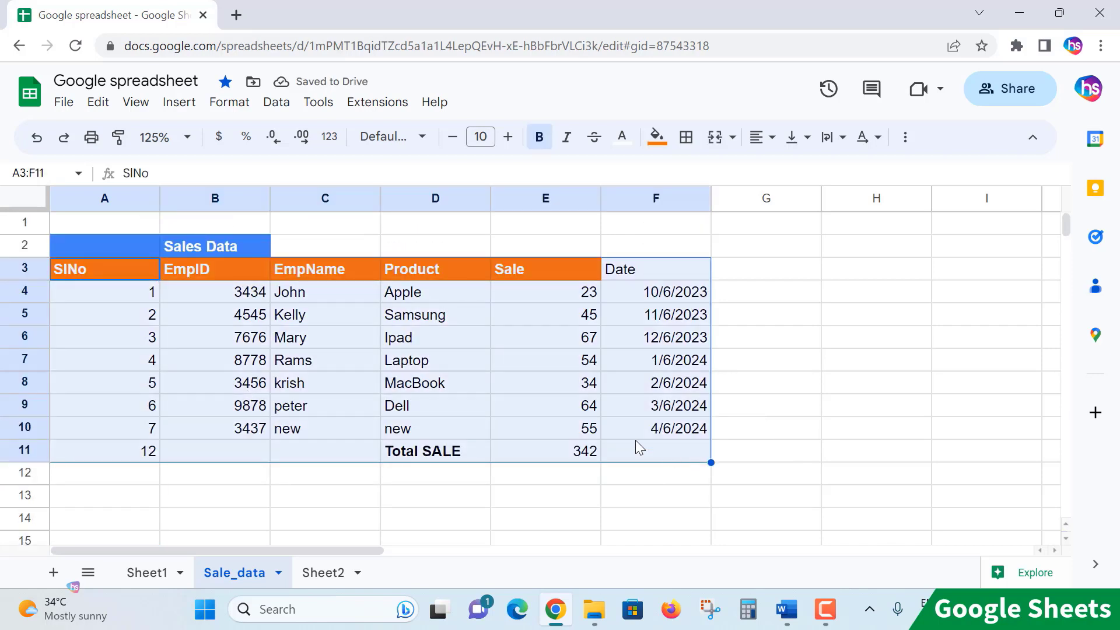
{"action": "key", "text": "ctrl+c"}
Step: Paste only the values of the copied sales table at cell A16
{"action": "scroll", "coordinate": [368, 425], "scroll_direction": "down", "scroll_amount": 3}
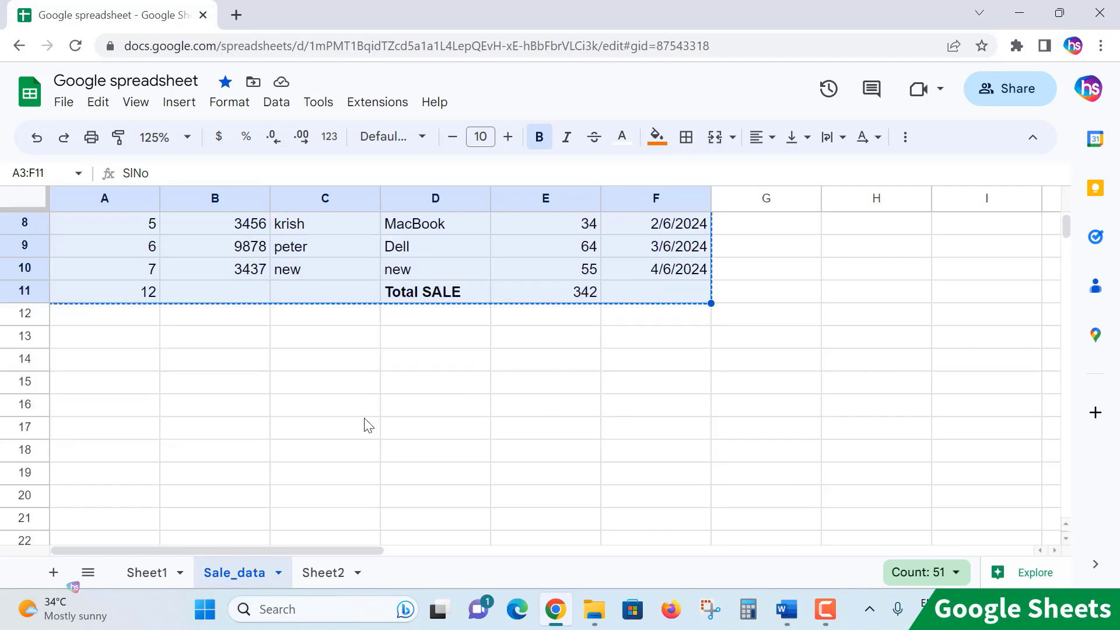
{"action": "left_click", "coordinate": [105, 414]}
{"action": "right_click", "coordinate": [130, 411]}
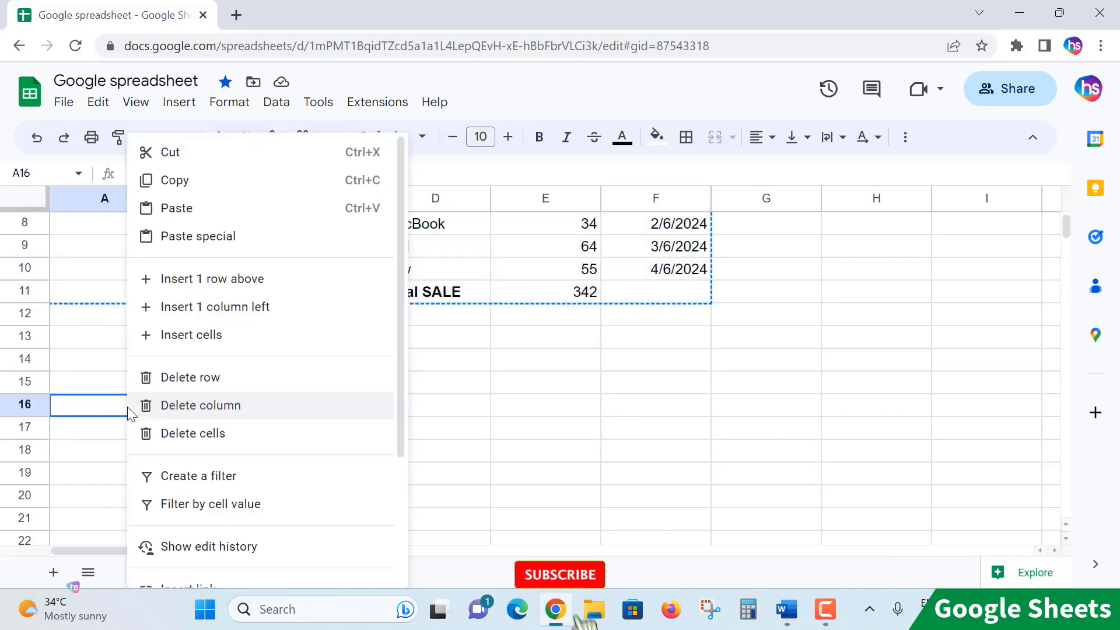
{"action": "mouse_move", "coordinate": [340, 236]}
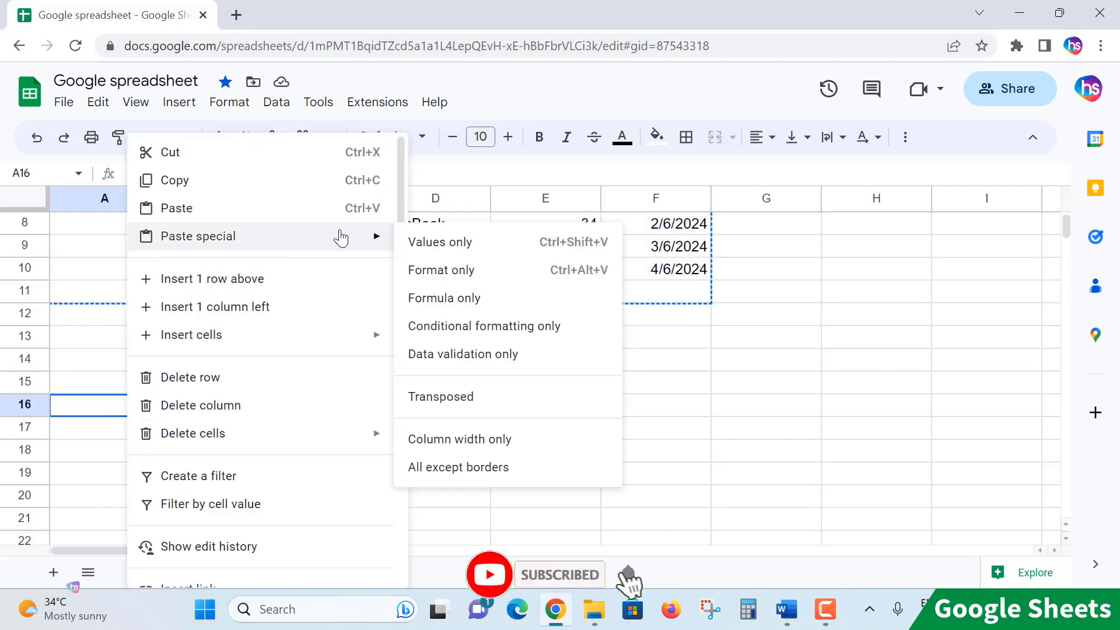
{"action": "left_click", "coordinate": [516, 252]}
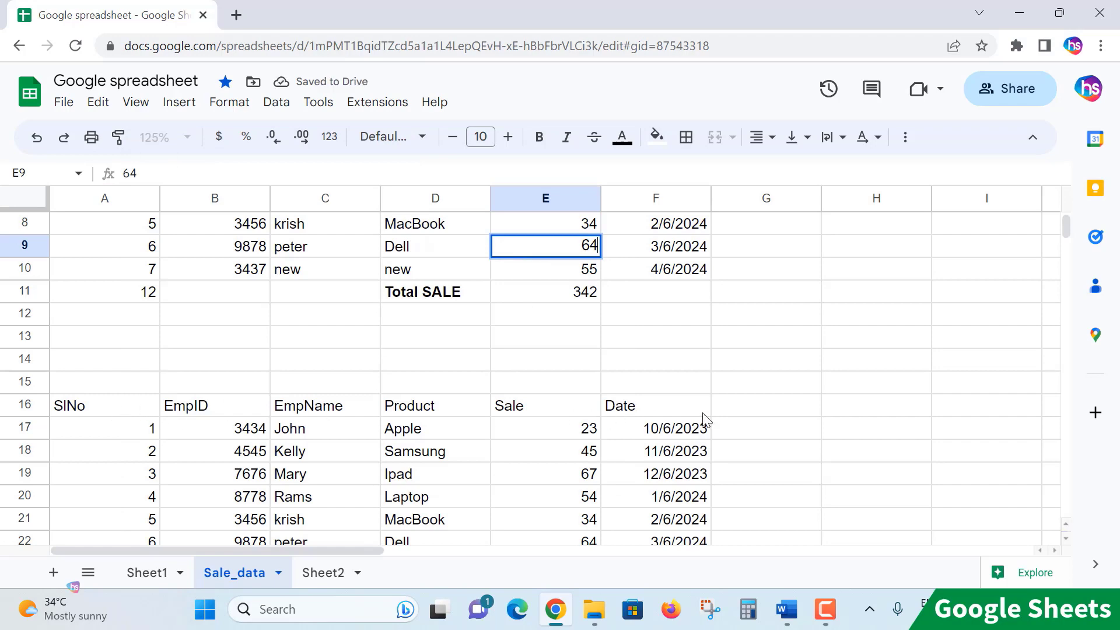
Step: Compare the values-only copy with the original sales table, checking the header formatting, the Sale entries and the Total SALE cell
{"action": "scroll", "coordinate": [583, 394], "scroll_direction": "up", "scroll_amount": 3}
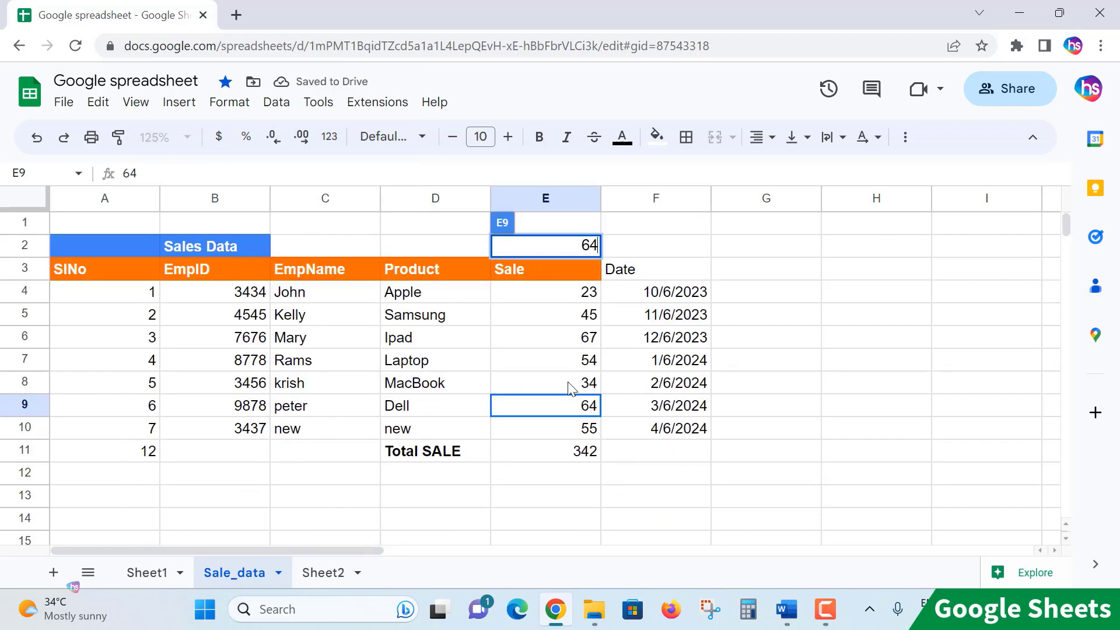
{"action": "scroll", "coordinate": [575, 440], "scroll_direction": "down", "scroll_amount": 4}
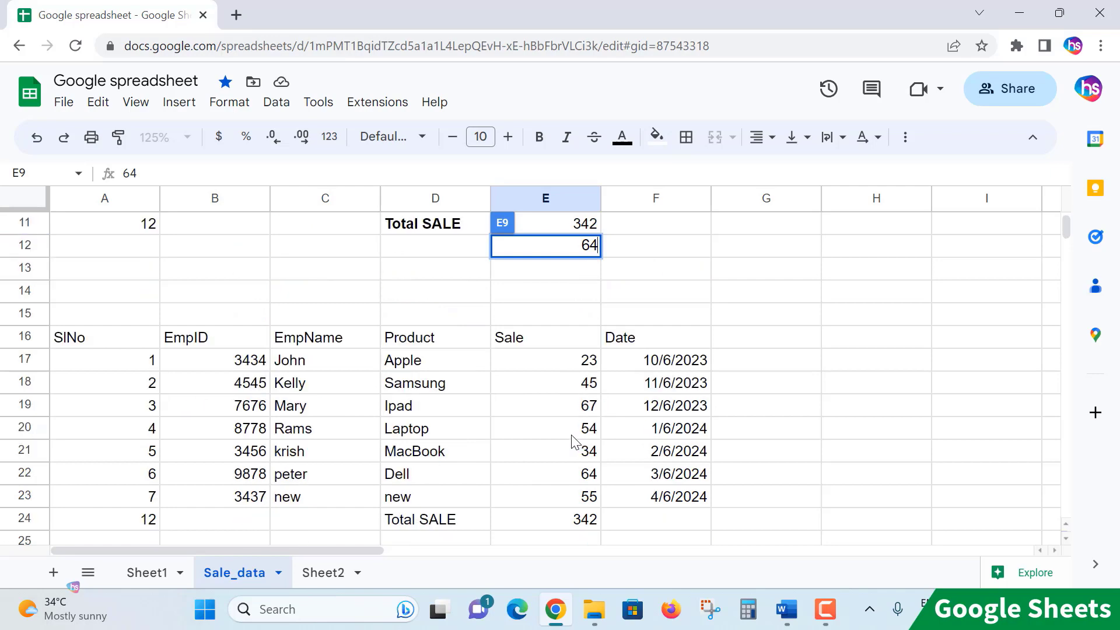
{"action": "scroll", "coordinate": [572, 437], "scroll_direction": "up", "scroll_amount": 1}
{"action": "left_click", "coordinate": [580, 391]}
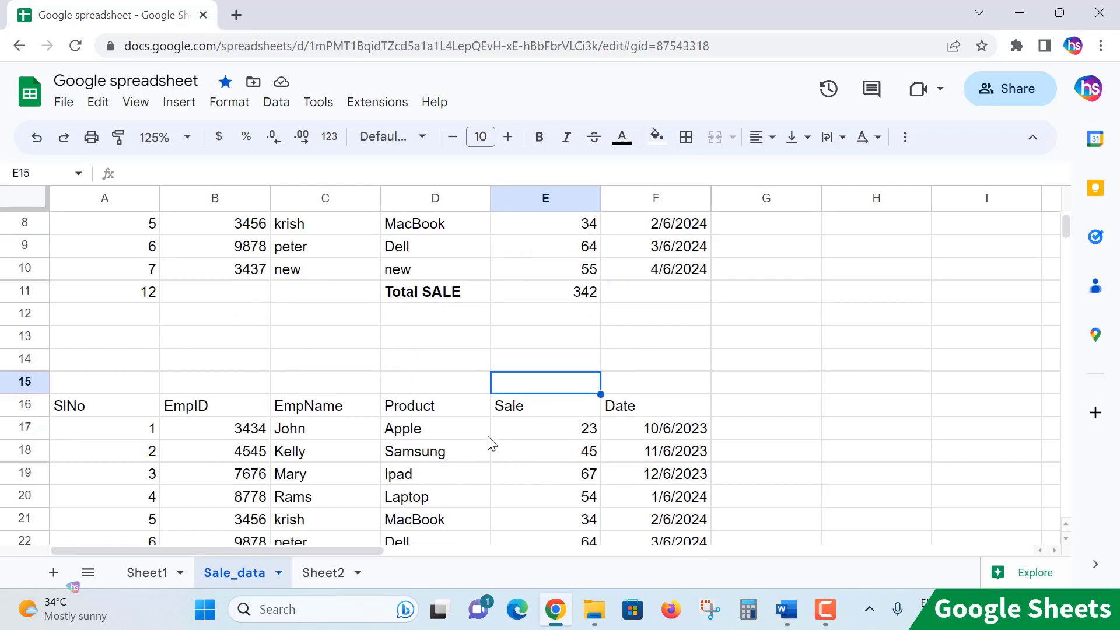
{"action": "scroll", "coordinate": [490, 443], "scroll_direction": "down", "scroll_amount": 1}
{"action": "left_click", "coordinate": [106, 344]}
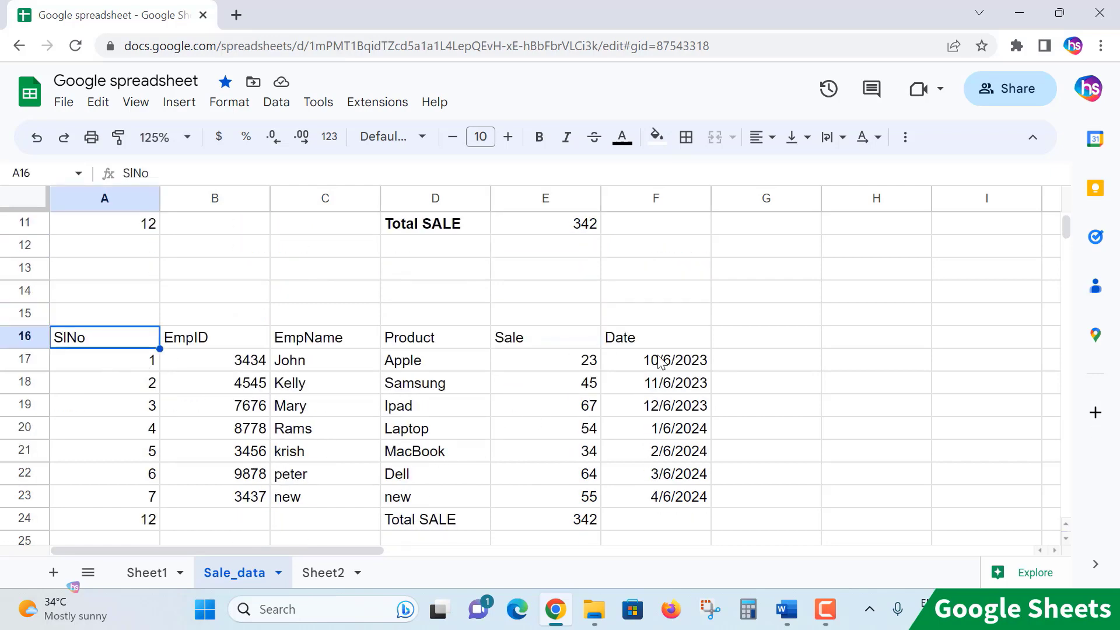
{"action": "left_click", "coordinate": [682, 341]}
{"action": "scroll", "coordinate": [586, 376], "scroll_direction": "up", "scroll_amount": 1}
{"action": "scroll", "coordinate": [526, 370], "scroll_direction": "up", "scroll_amount": 2}
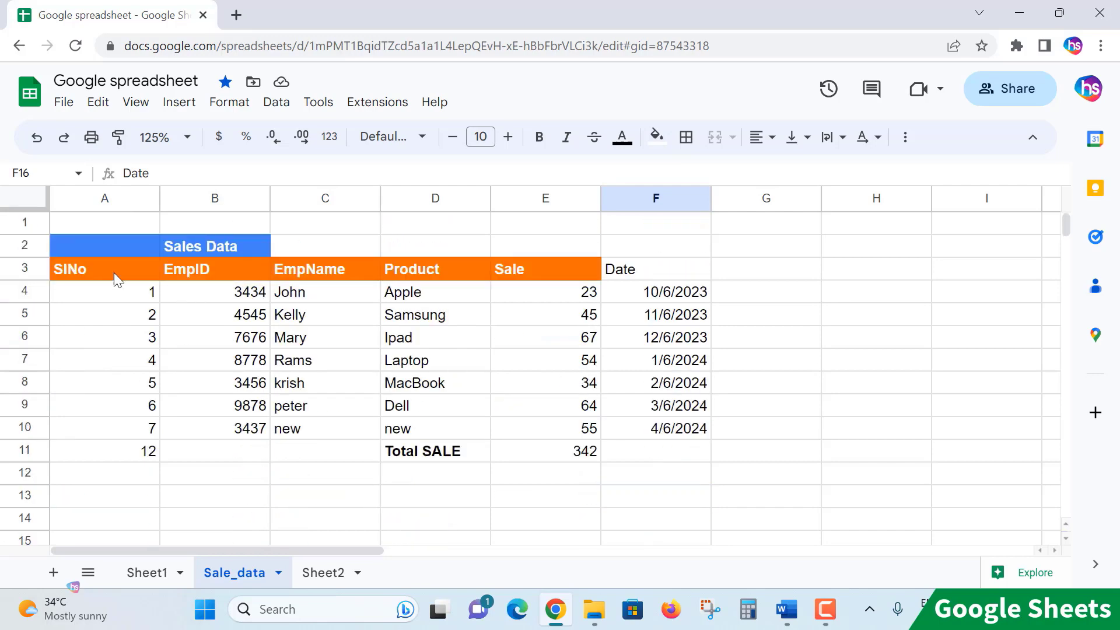
{"action": "scroll", "coordinate": [686, 454], "scroll_direction": "down", "scroll_amount": 4}
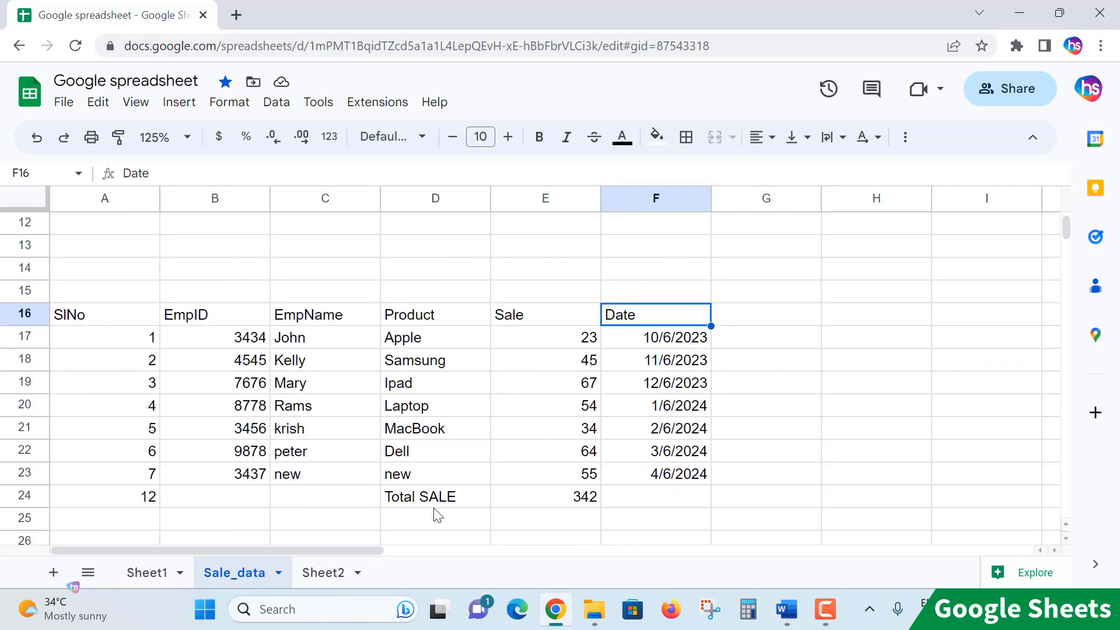
{"action": "left_click", "coordinate": [536, 501]}
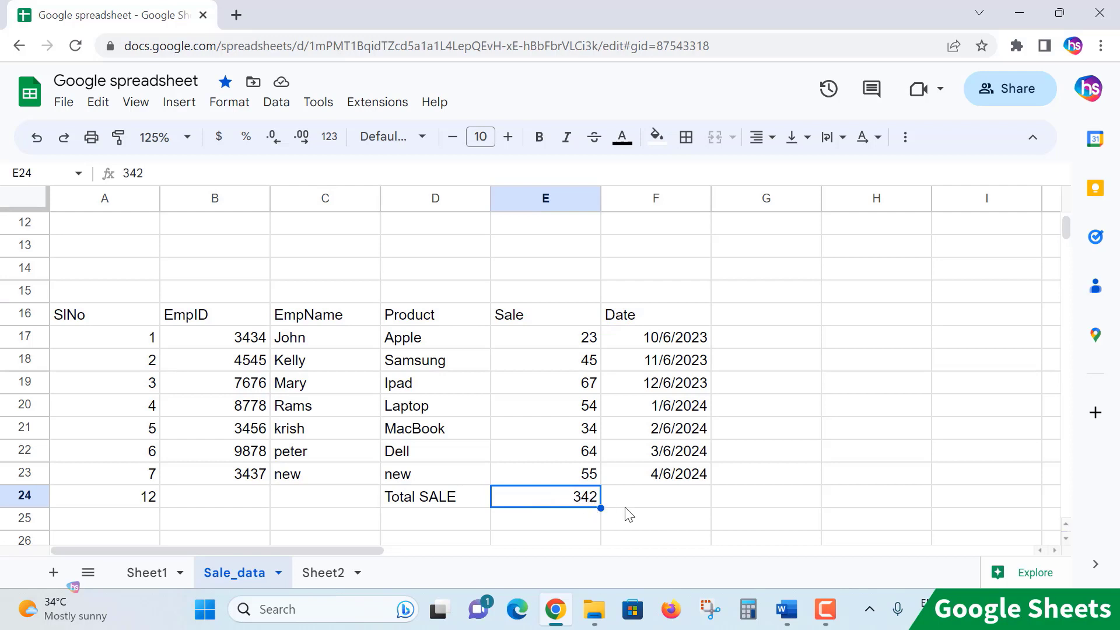
{"action": "double_click", "coordinate": [579, 392]}
{"action": "left_click", "coordinate": [574, 505]}
Step: Select the whole pasted table A16:F24 and delete its contents
{"action": "left_click", "coordinate": [105, 325]}
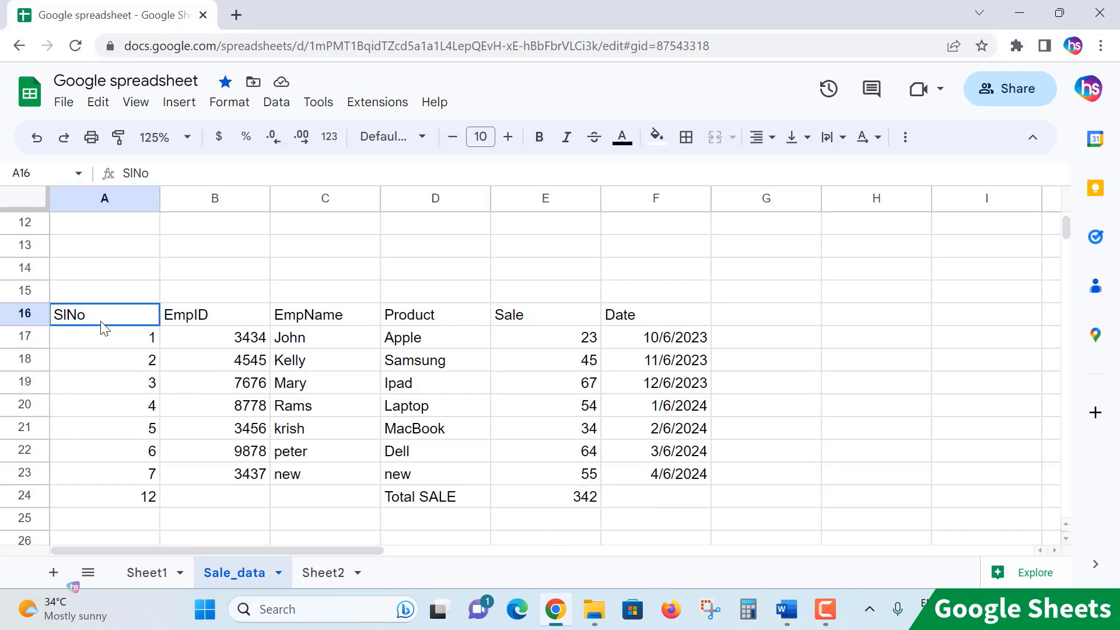
{"action": "key", "text": "ctrl+a"}
{"action": "key", "text": "Delete"}
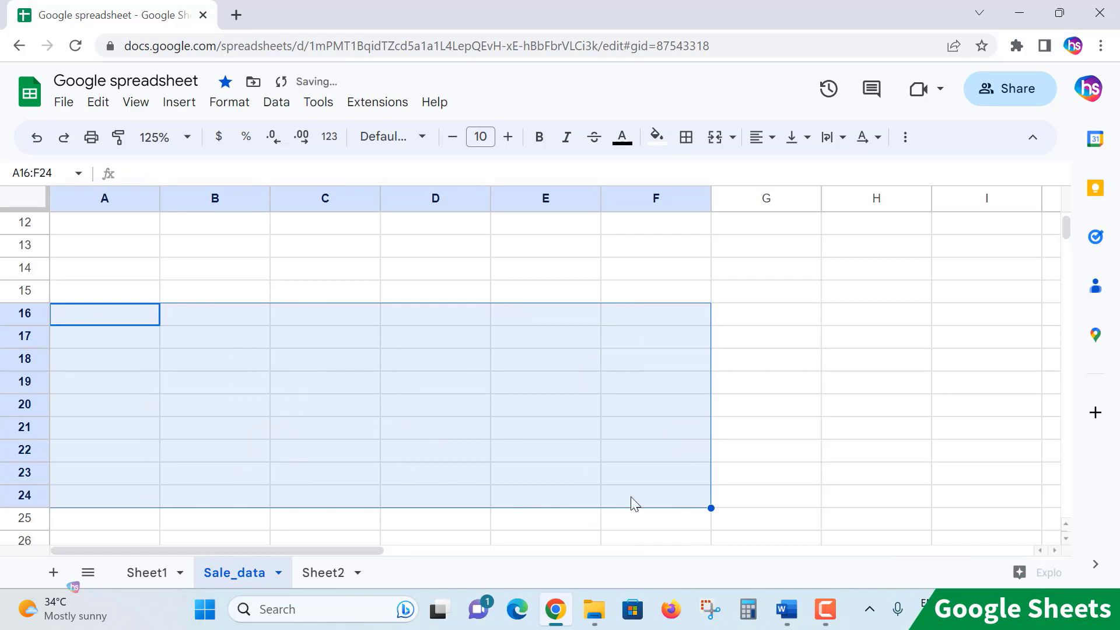
Step: Return to the original sales table and copy range A3:F11 for another paste
{"action": "left_click", "coordinate": [545, 451]}
{"action": "scroll", "coordinate": [165, 374], "scroll_direction": "up", "scroll_amount": 4}
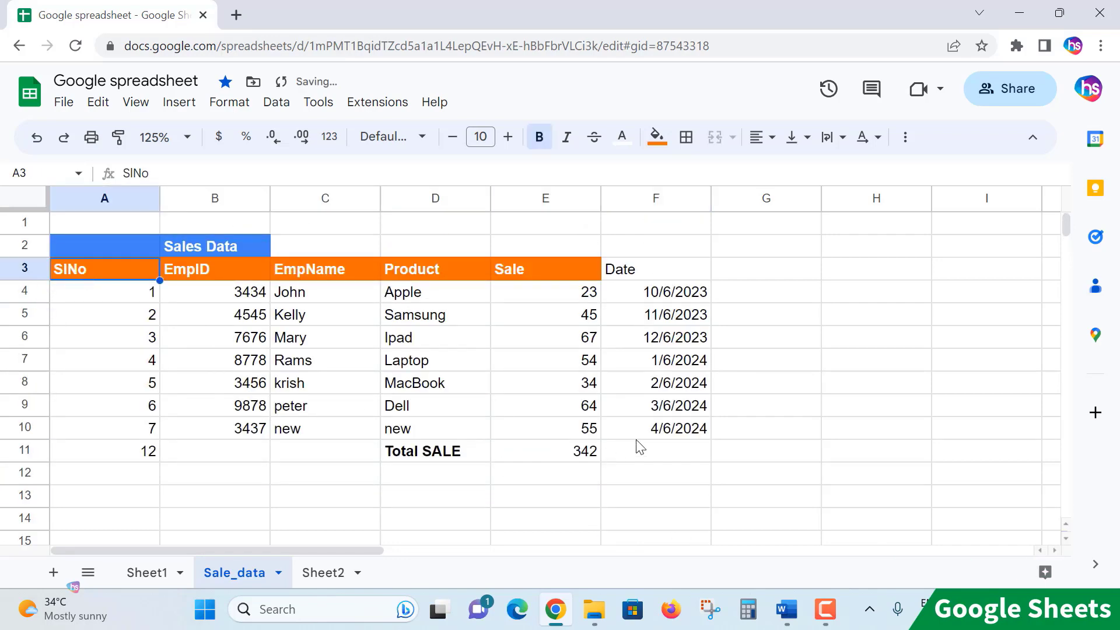
{"action": "left_click", "coordinate": [637, 448], "text": "shift"}
{"action": "key", "text": "ctrl+c"}
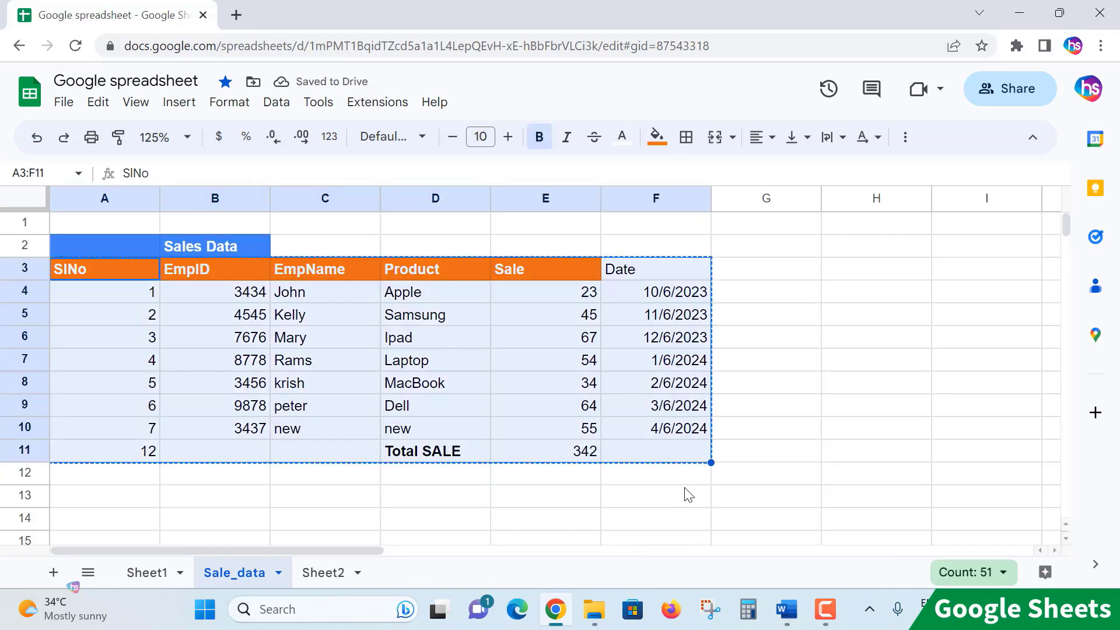
Step: Paste the copied sales table transposed at cell A15 and delete the contents of the pasted range A15:I20
{"action": "scroll", "coordinate": [672, 479], "scroll_direction": "down", "scroll_amount": 1}
{"action": "scroll", "coordinate": [675, 479], "scroll_direction": "up", "scroll_amount": 1}
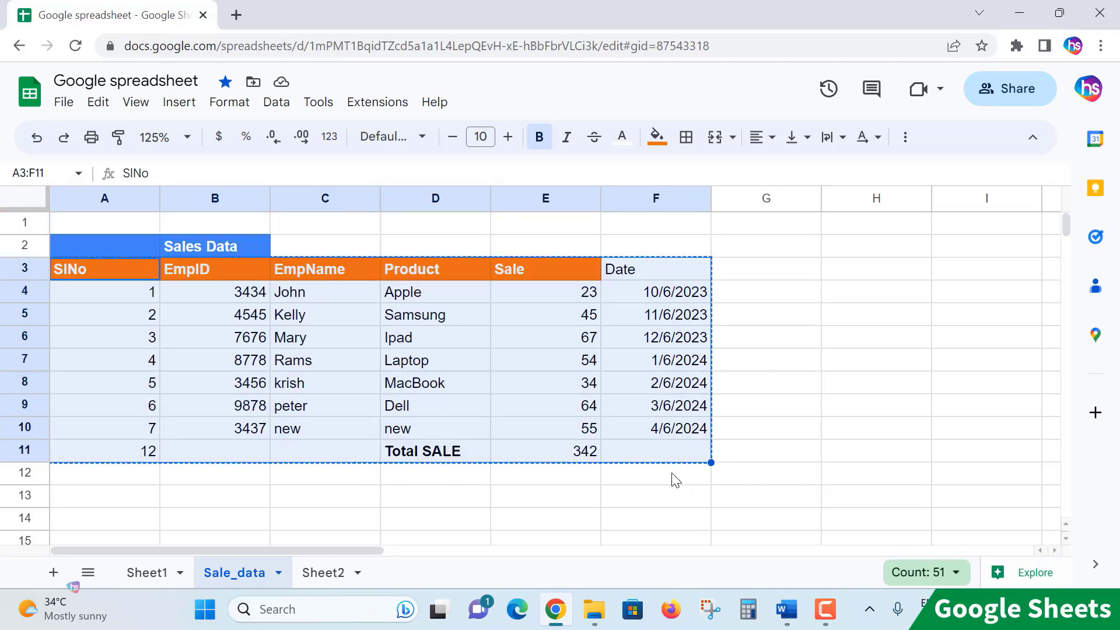
{"action": "scroll", "coordinate": [673, 479], "scroll_direction": "down", "scroll_amount": 4}
{"action": "left_click", "coordinate": [121, 301]}
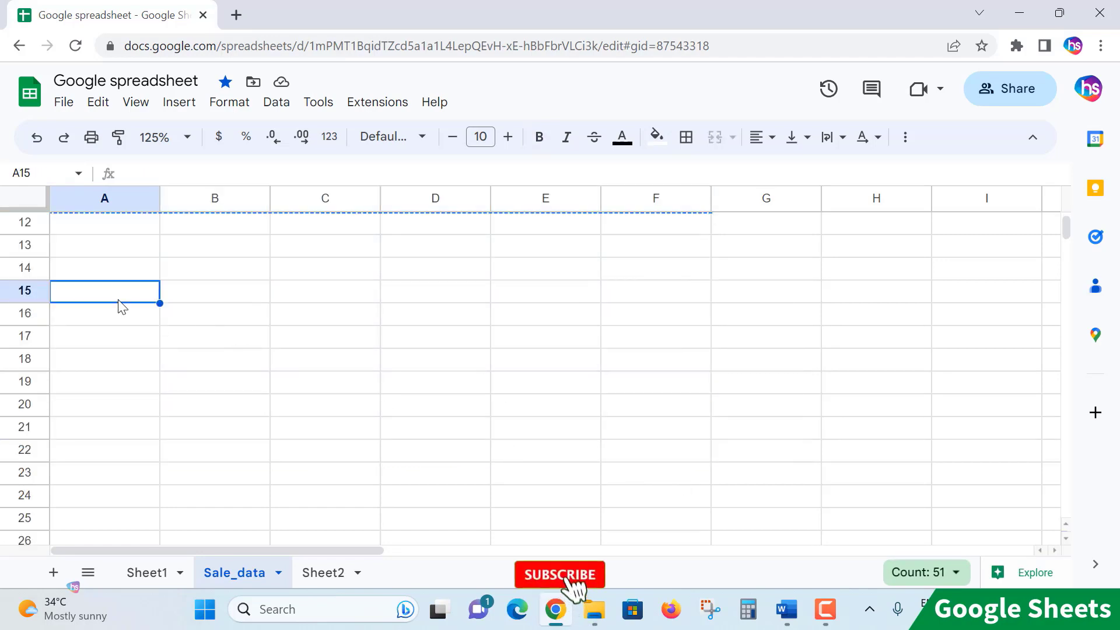
{"action": "right_click", "coordinate": [122, 298]}
{"action": "mouse_move", "coordinate": [265, 245]}
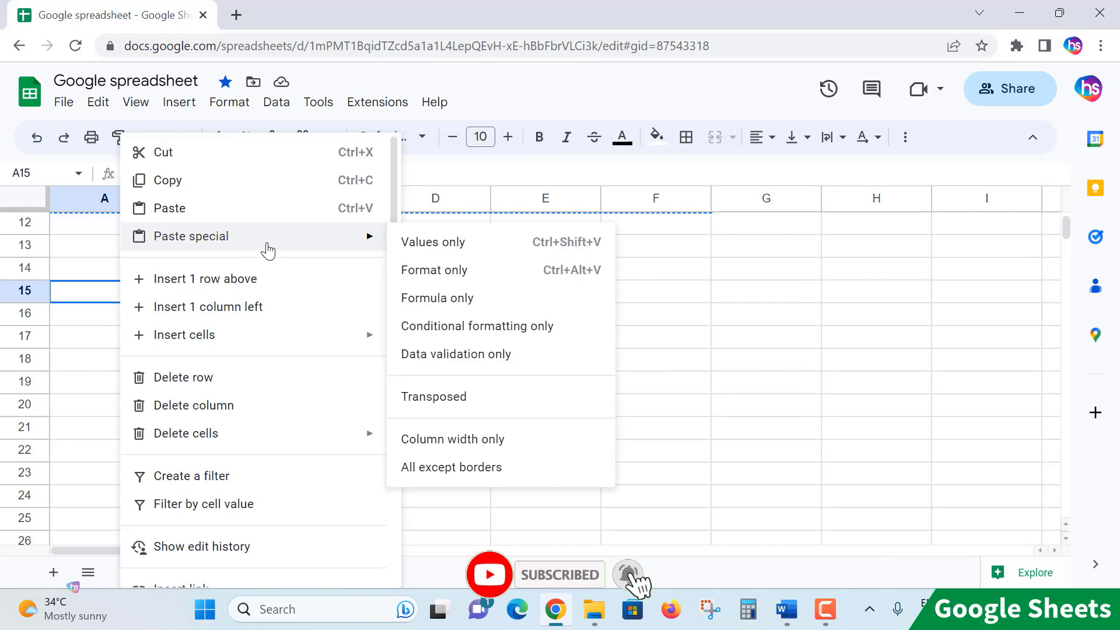
{"action": "left_click", "coordinate": [513, 411]}
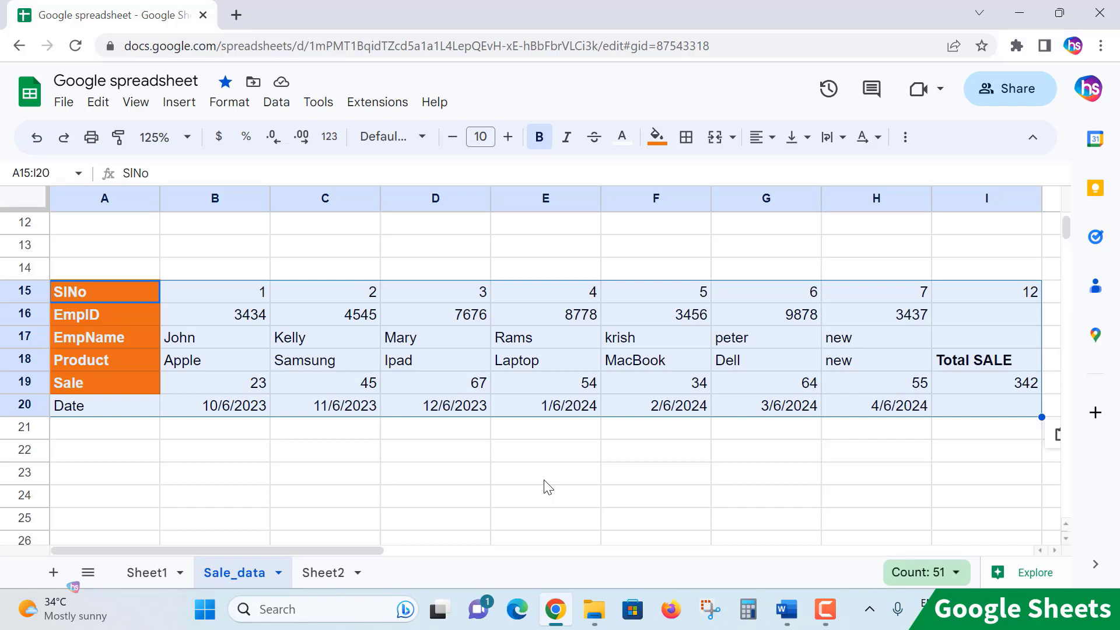
{"action": "key", "text": "Delete"}
{"action": "scroll", "coordinate": [468, 465], "scroll_direction": "up", "scroll_amount": 4}
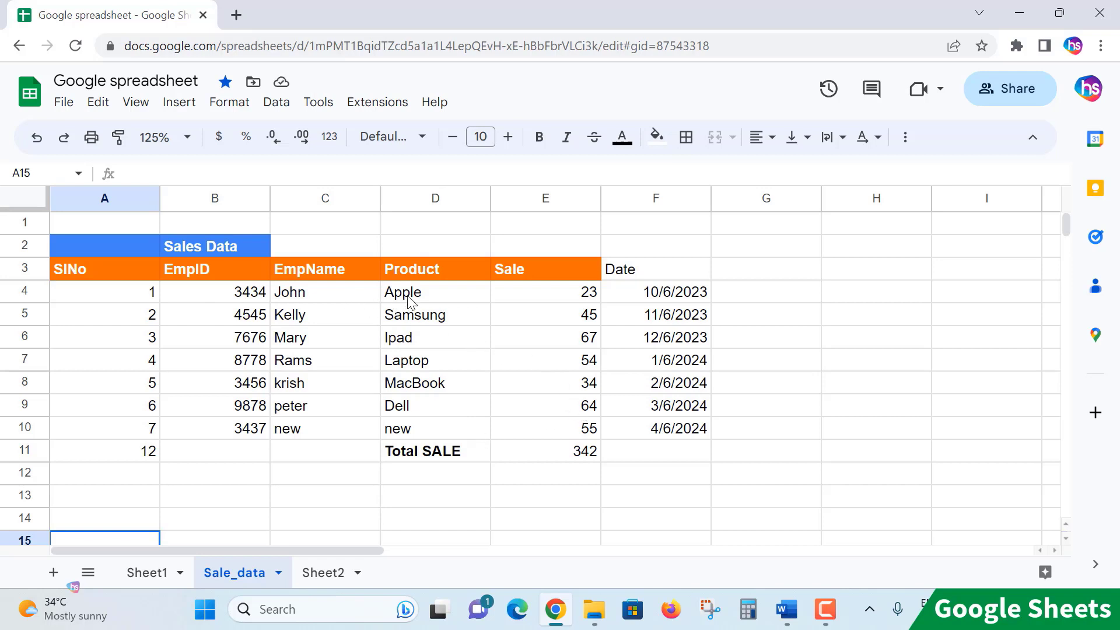
{"action": "left_click_drag", "start_coordinate": [410, 298], "coordinate": [509, 421]}
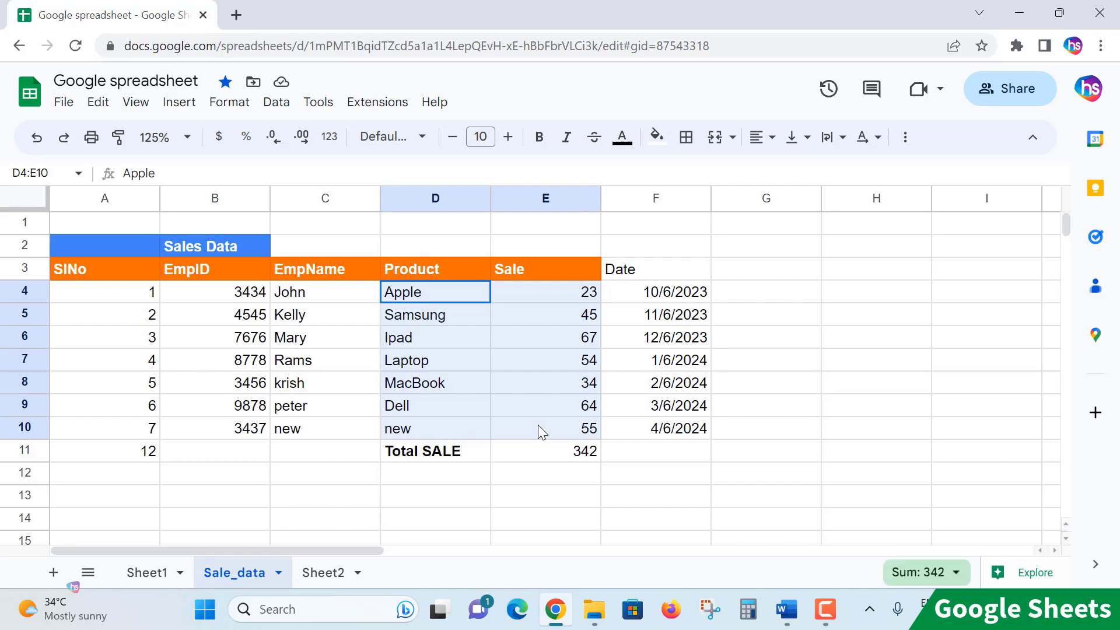
{"action": "key", "text": "ctrl+c"}
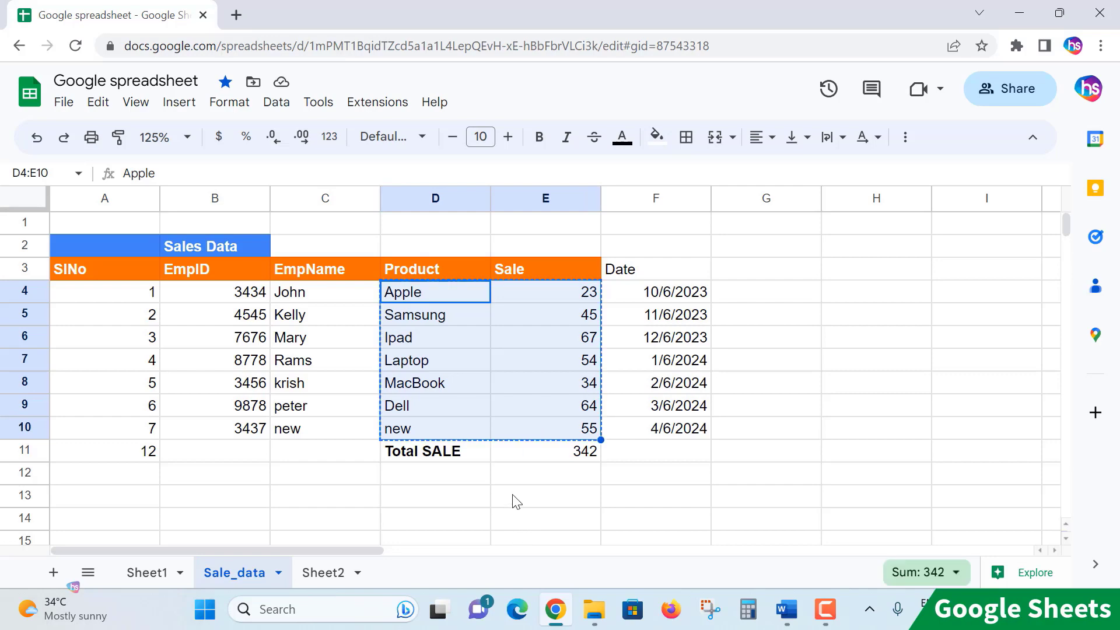
{"action": "scroll", "coordinate": [498, 474], "scroll_direction": "down", "scroll_amount": 4}
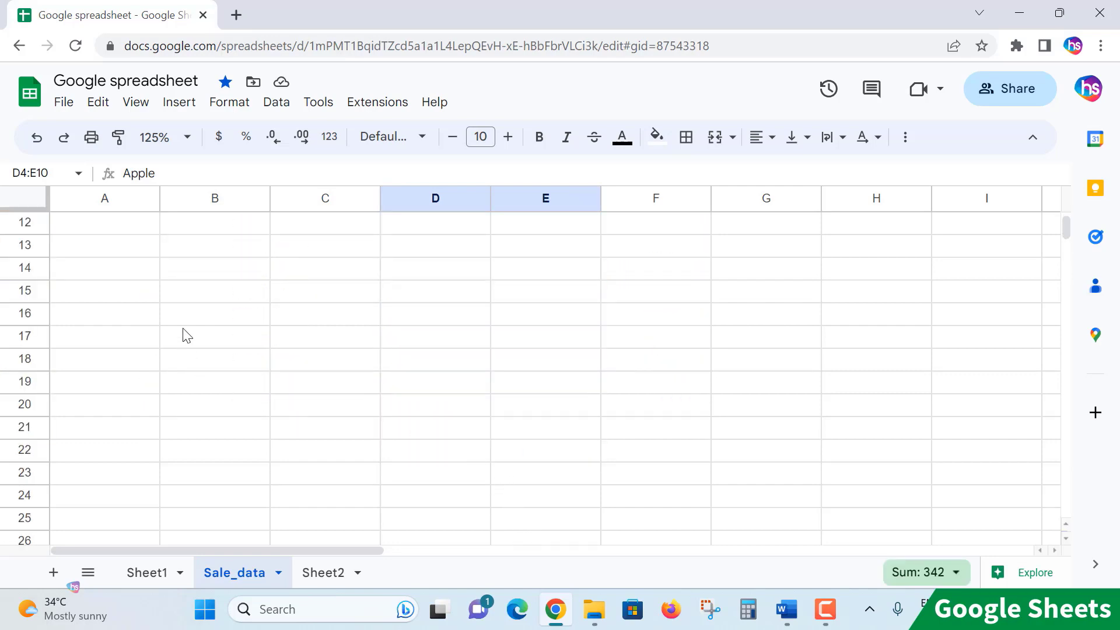
{"action": "scroll", "coordinate": [182, 336], "scroll_direction": "up", "scroll_amount": 4}
Step: Copy the Product and Sale columns with their headers, D3:E10, and paste them transposed at cell B16
{"action": "left_click", "coordinate": [433, 276]}
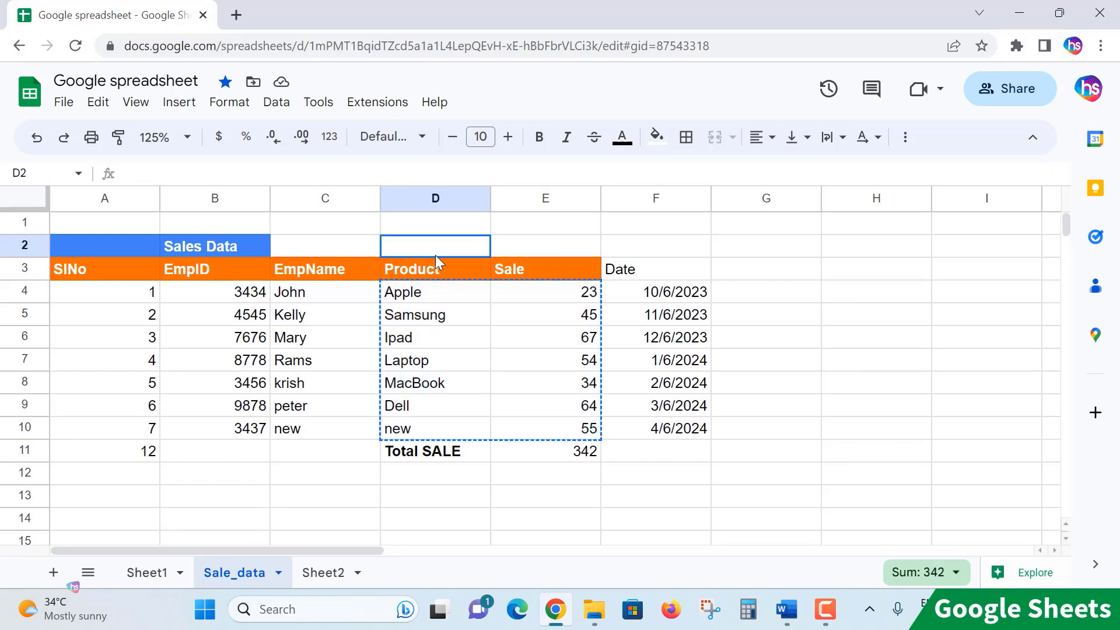
{"action": "left_click", "coordinate": [583, 433], "text": "shift"}
{"action": "scroll", "coordinate": [499, 503], "scroll_direction": "down", "scroll_amount": 3}
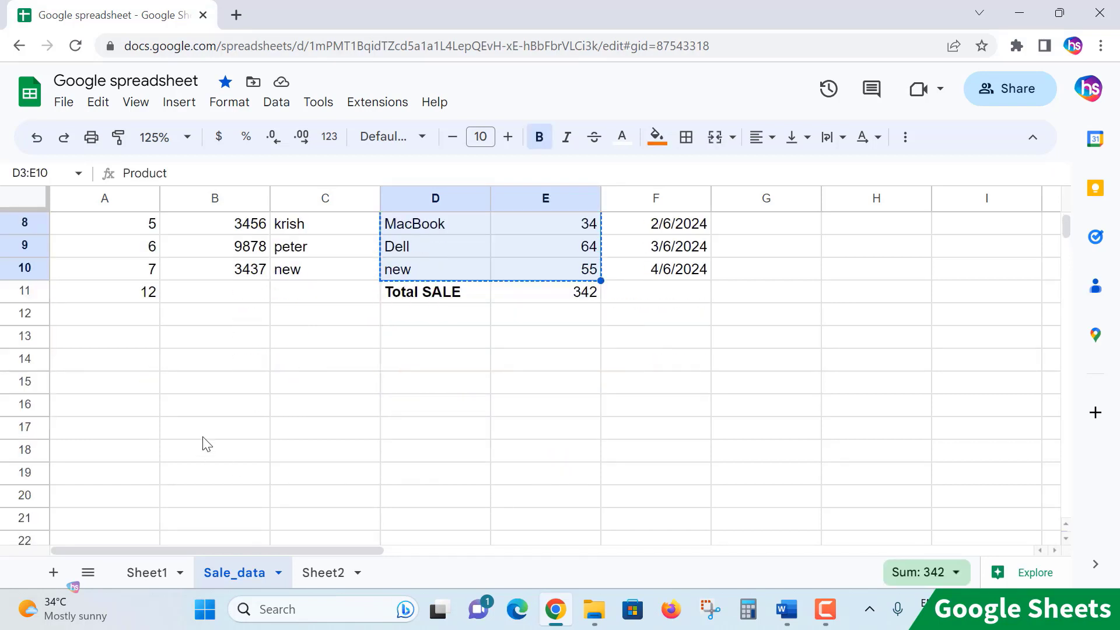
{"action": "left_click", "coordinate": [186, 409]}
{"action": "right_click", "coordinate": [234, 405]}
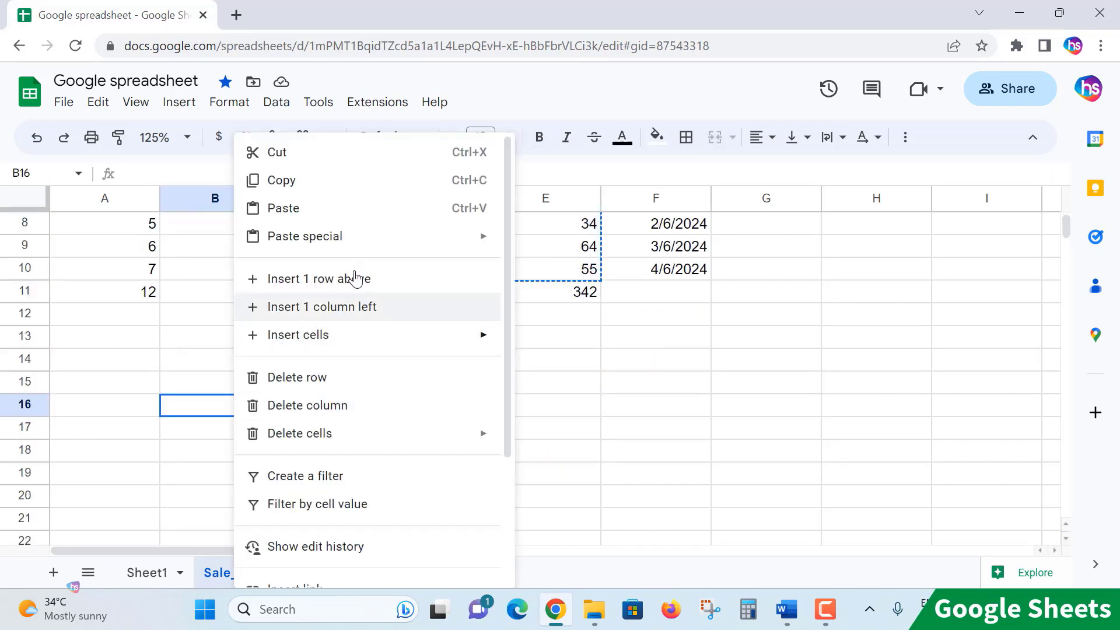
{"action": "mouse_move", "coordinate": [392, 240]}
{"action": "left_click", "coordinate": [601, 407]}
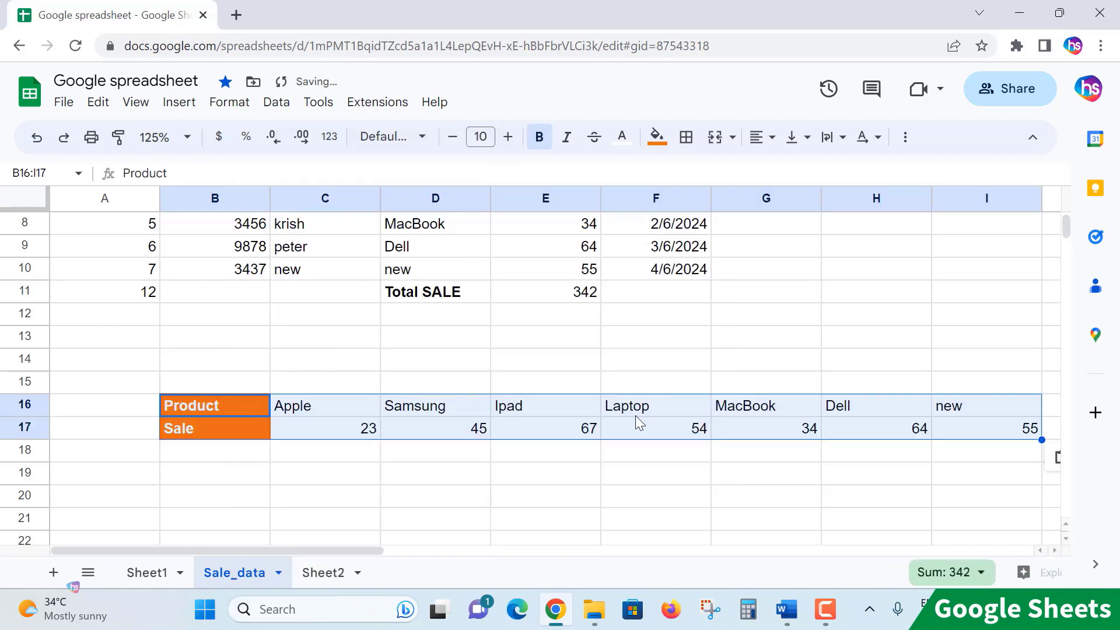
Step: Examine the transposed Product and Sale rows, checking their header cells B16 and B17 against the original columns
{"action": "scroll", "coordinate": [583, 426], "scroll_direction": "down", "scroll_amount": 1}
{"action": "left_click", "coordinate": [222, 337]}
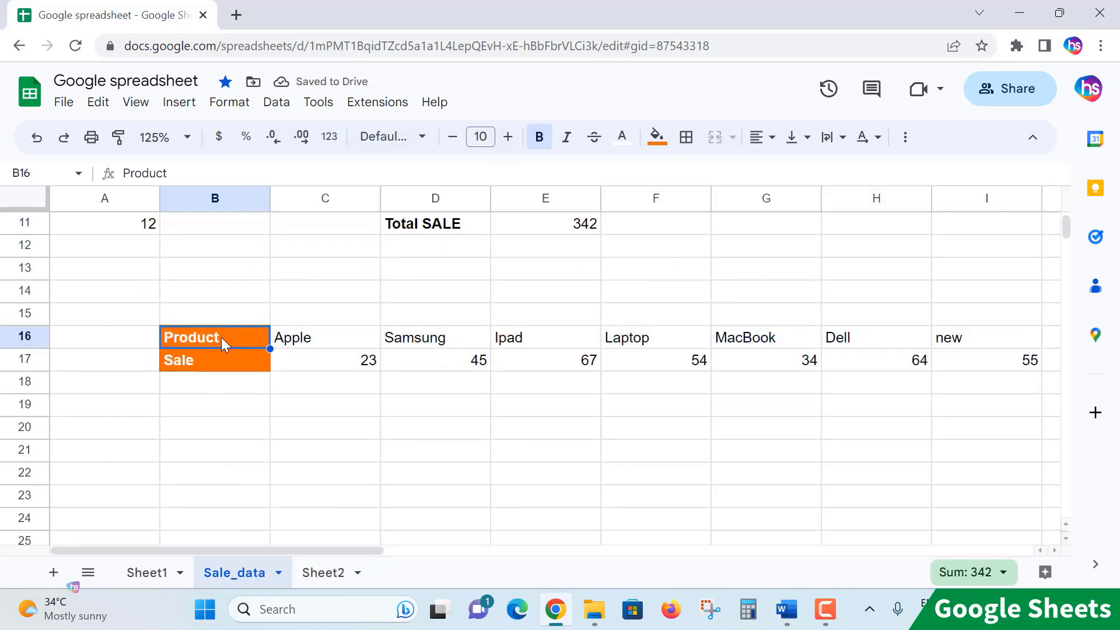
{"action": "left_click", "coordinate": [211, 356]}
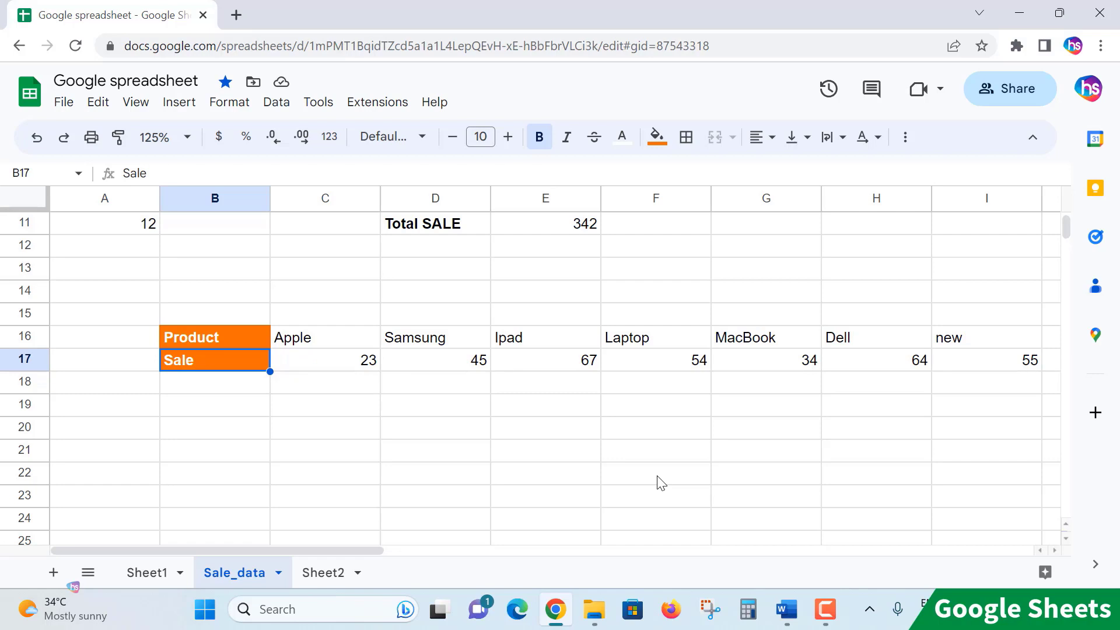
{"action": "scroll", "coordinate": [601, 470], "scroll_direction": "down", "scroll_amount": 1}
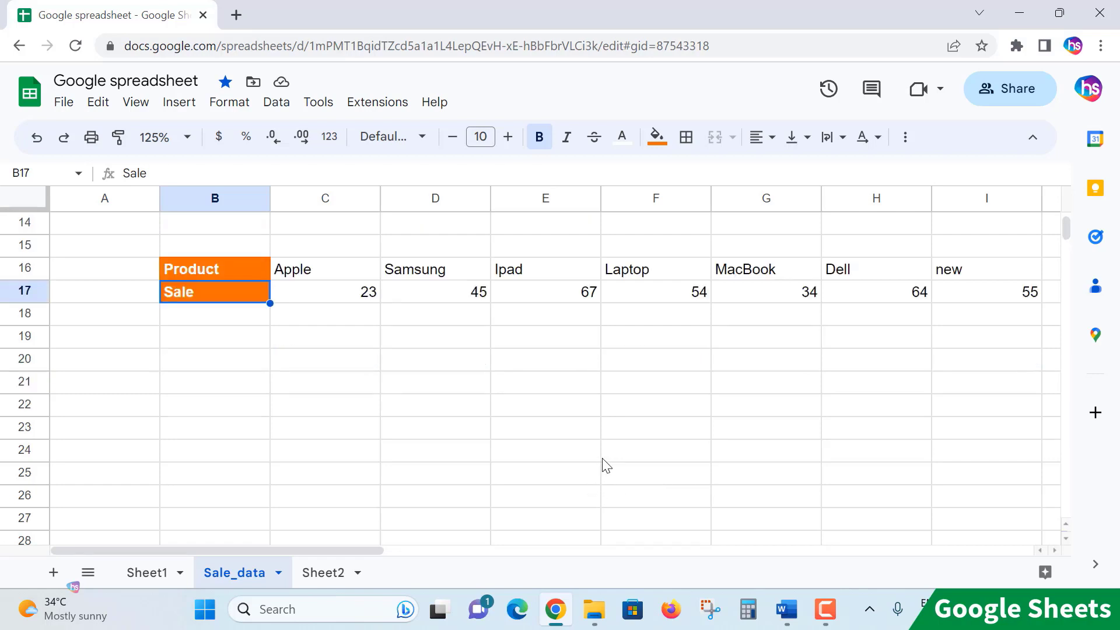
{"action": "scroll", "coordinate": [599, 465], "scroll_direction": "up", "scroll_amount": 3}
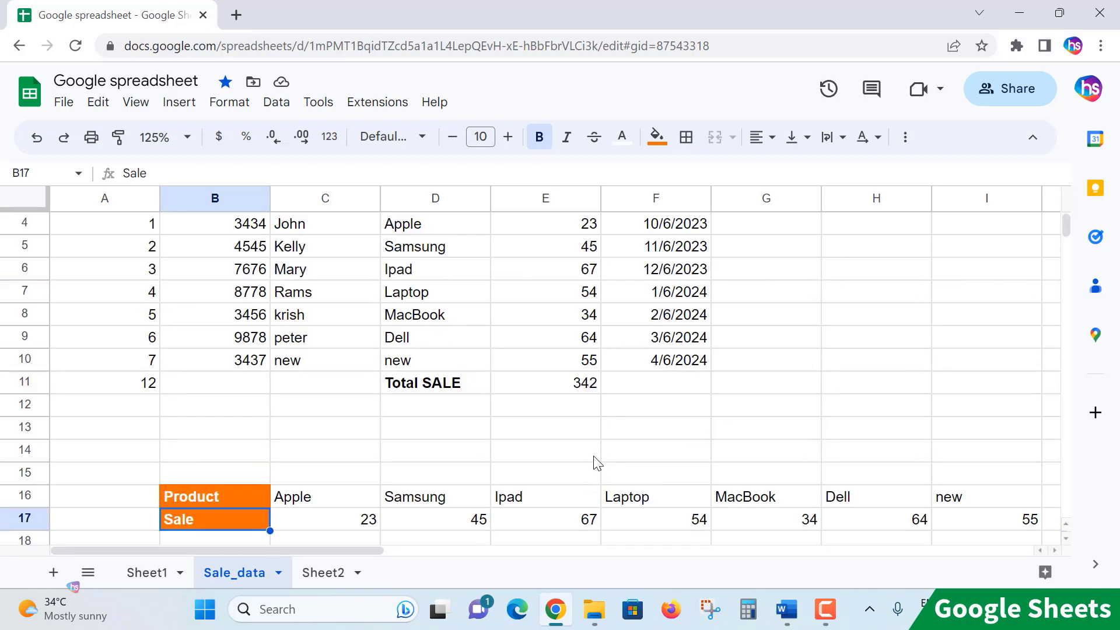